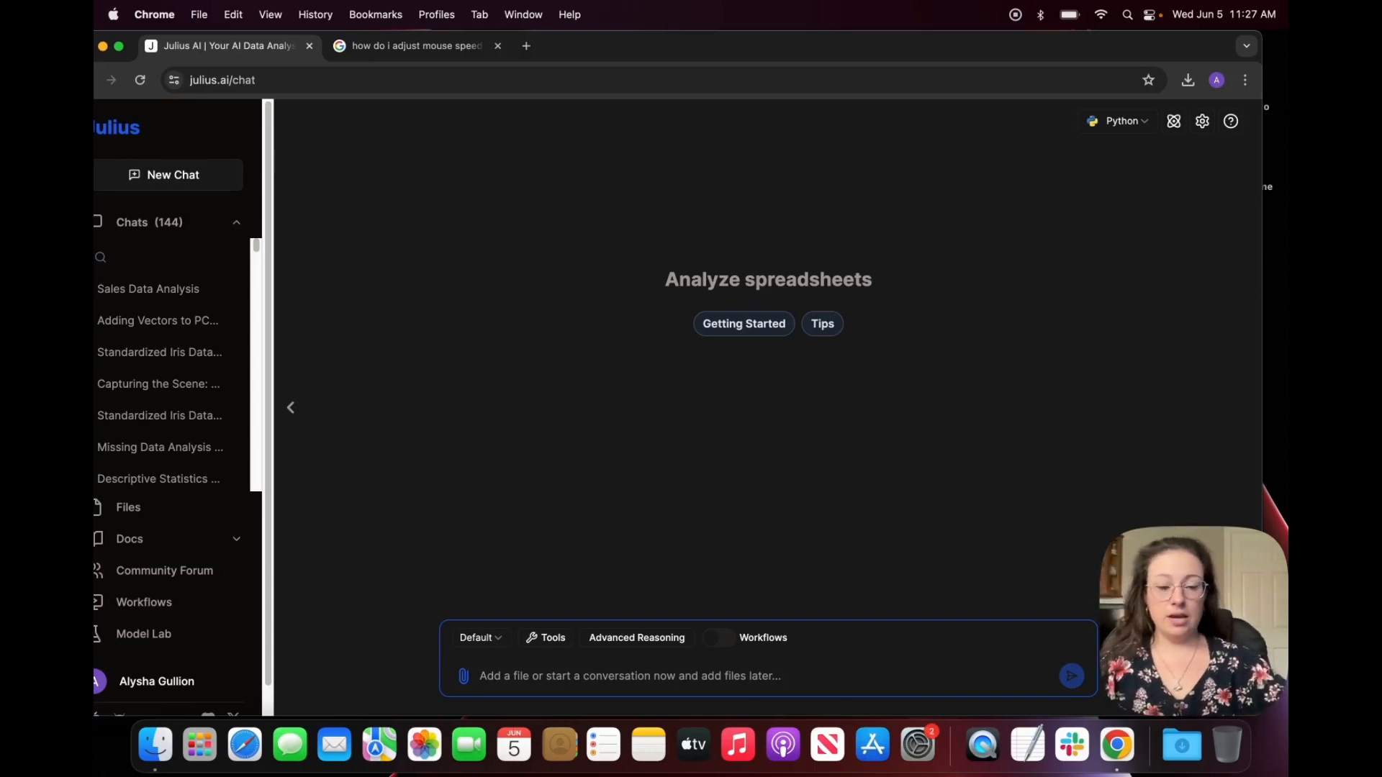
- Attach sales_data.xlsx from My Files and send a request to preview the dataset
{"action": "left_click", "coordinate": [462, 675]}
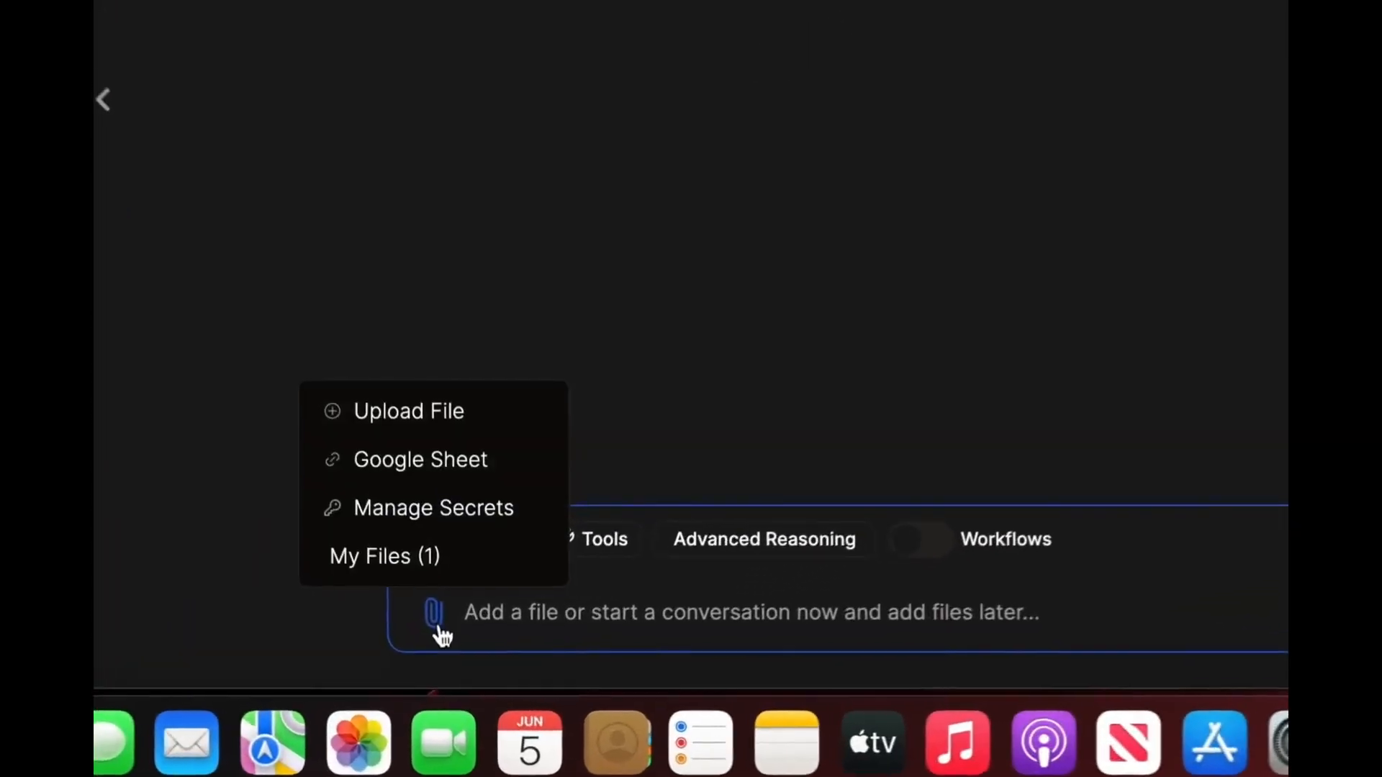
{"action": "left_click", "coordinate": [419, 562]}
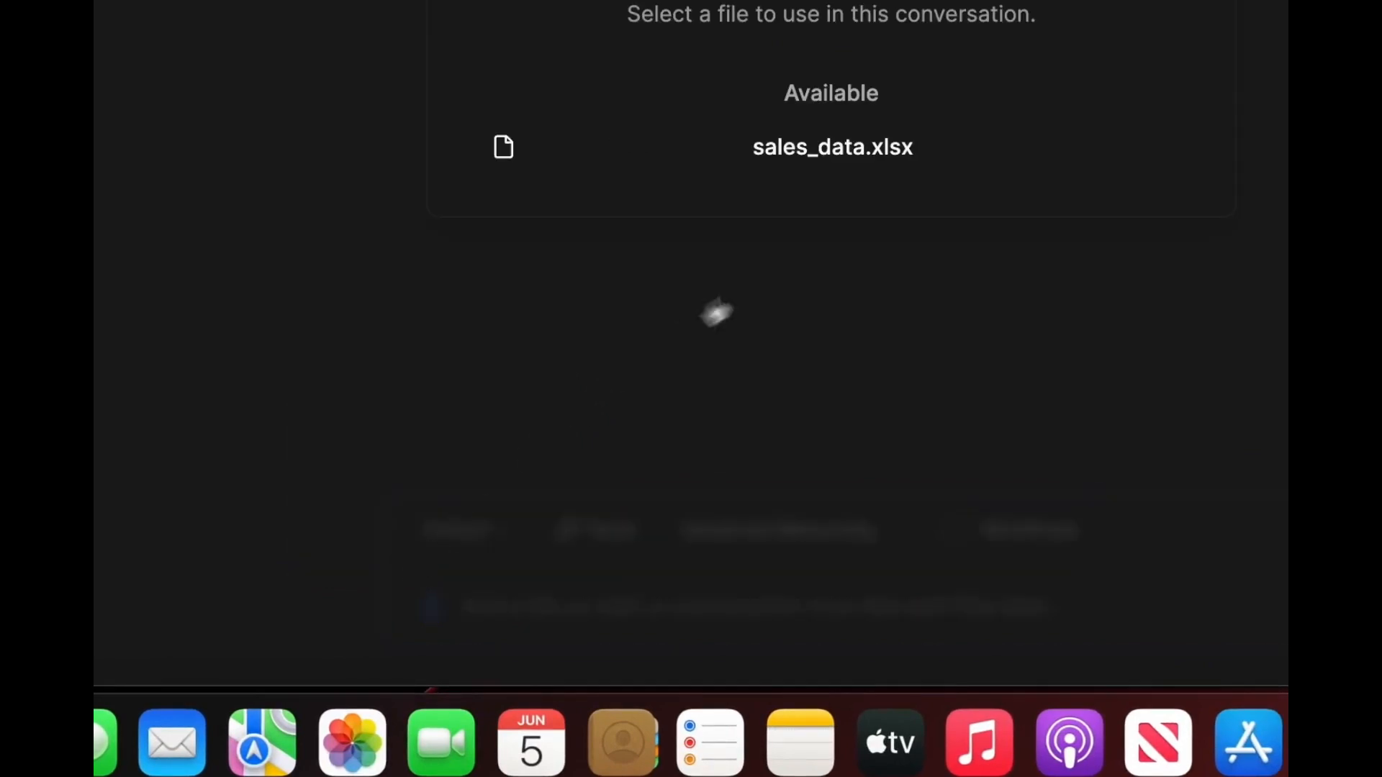
{"action": "left_click", "coordinate": [823, 185]}
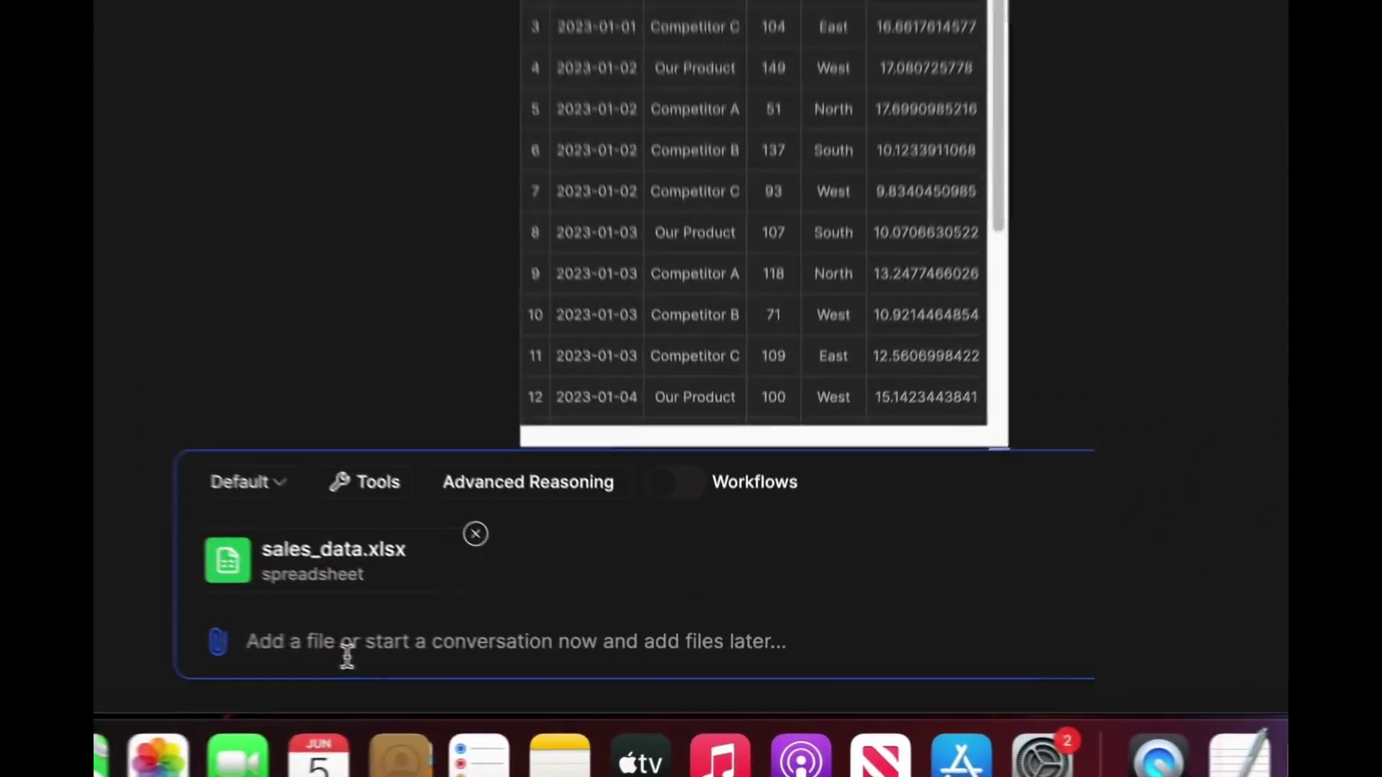
{"action": "type", "text": "can y"}
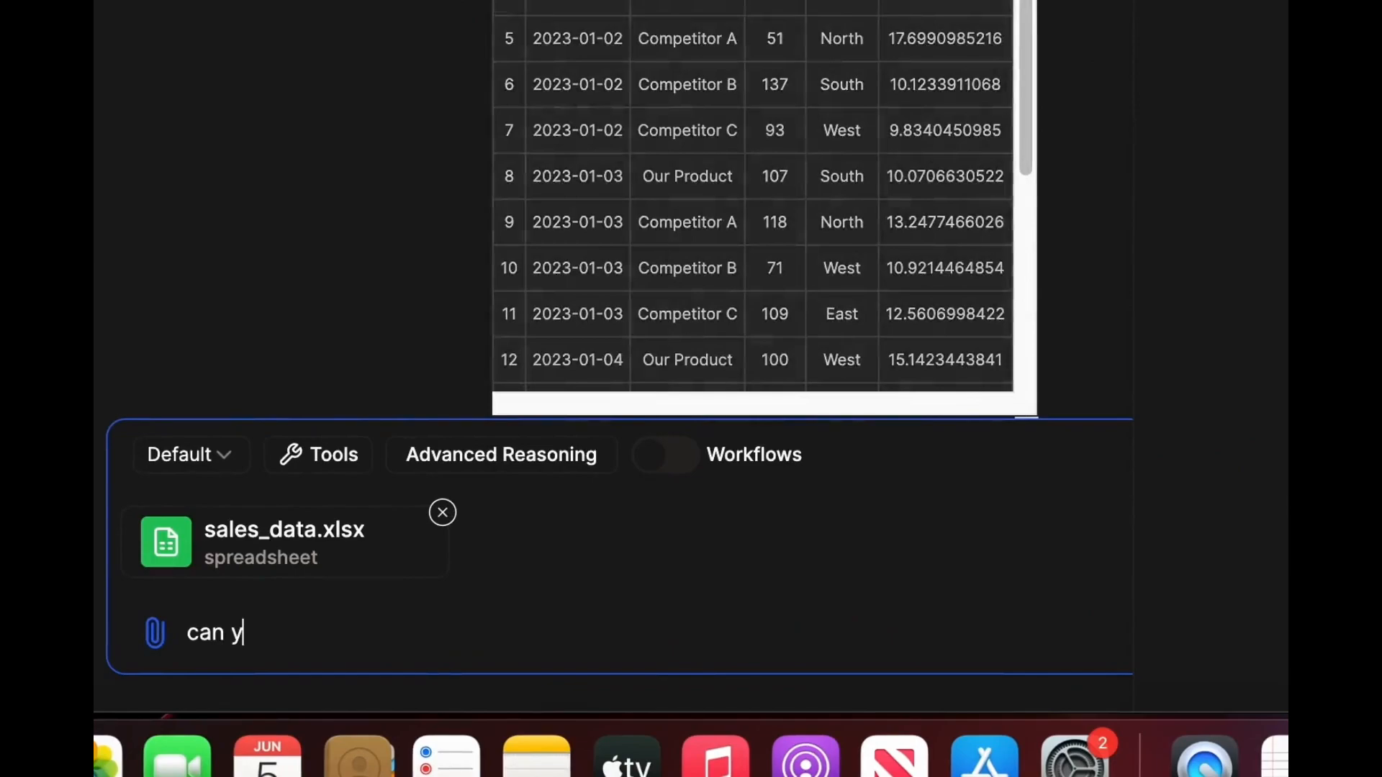
{"action": "type", "text": "ou preview this dataset please"}
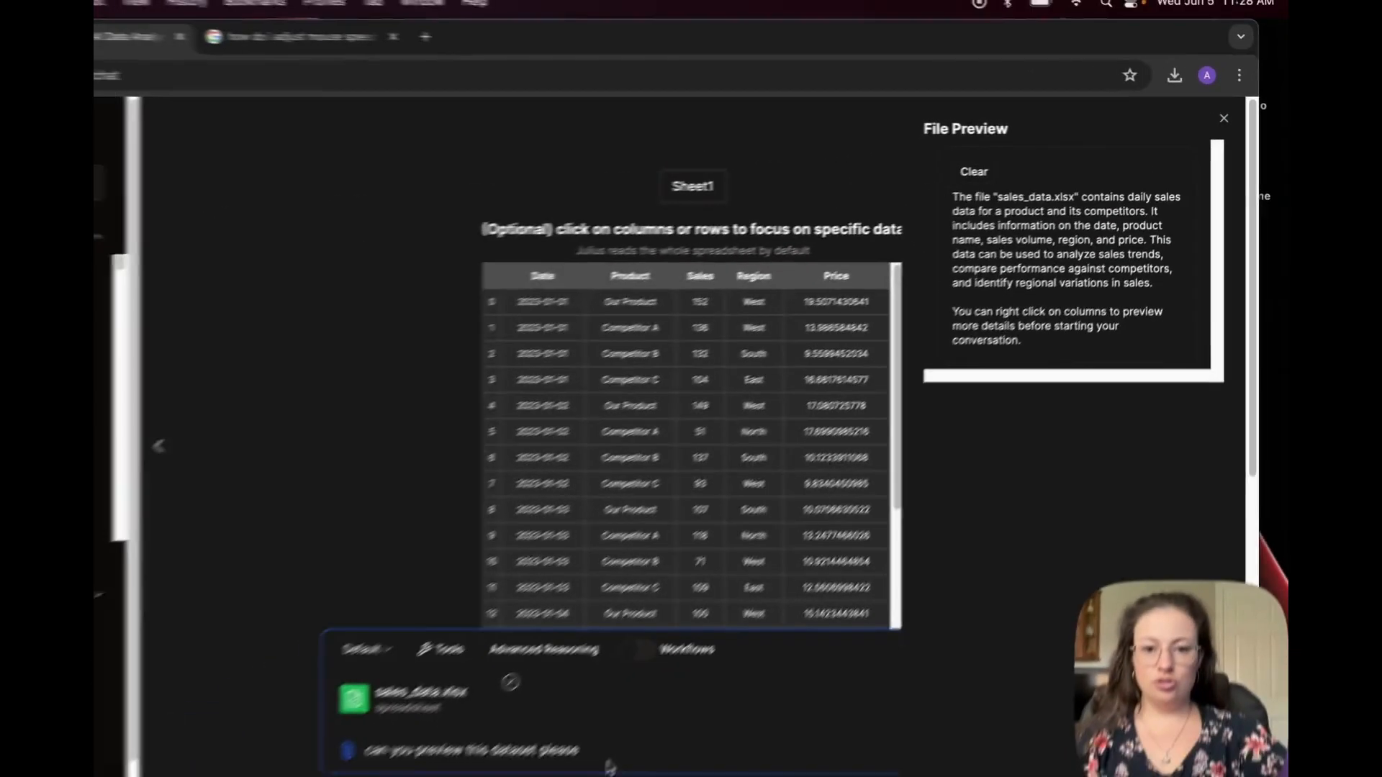
{"action": "key", "text": "Return"}
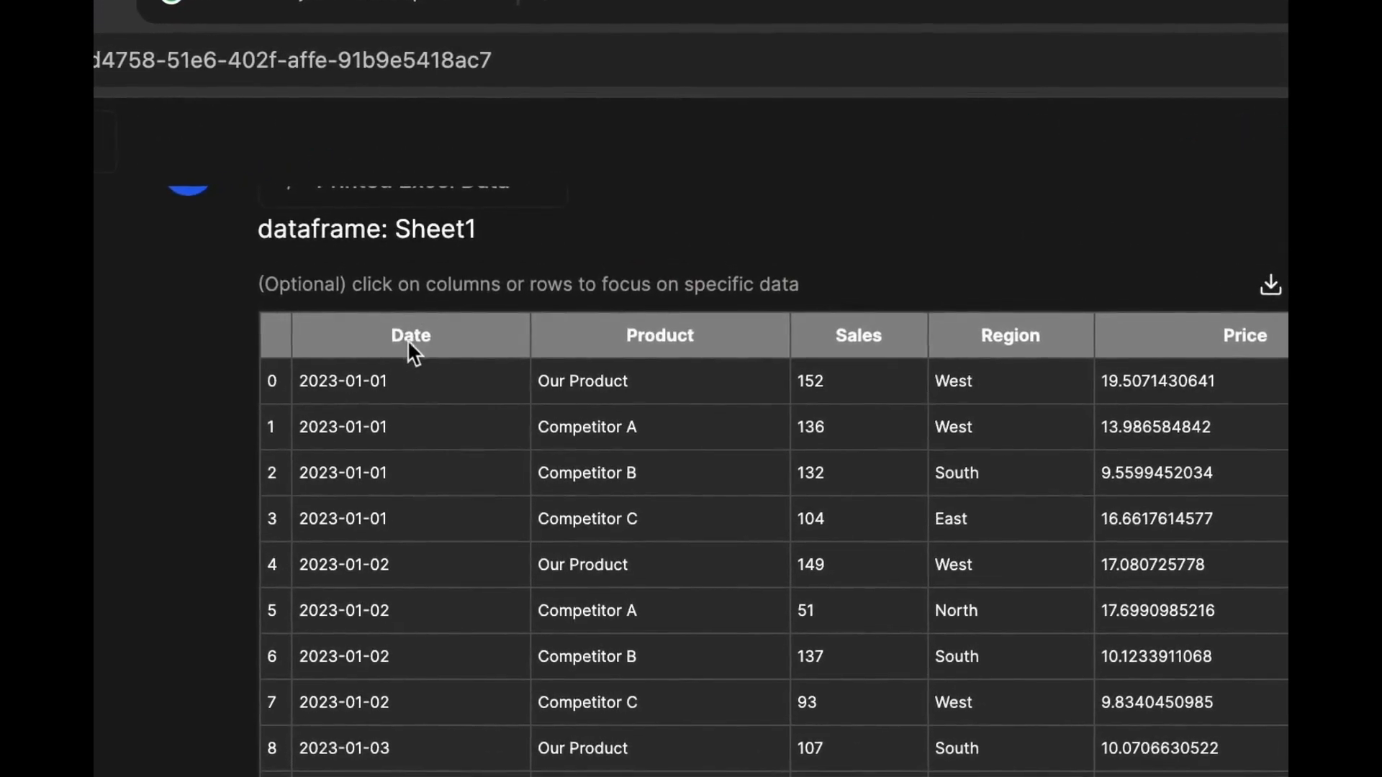
{"action": "scroll", "coordinate": [410, 349], "scroll_direction": "down", "scroll_amount": 1}
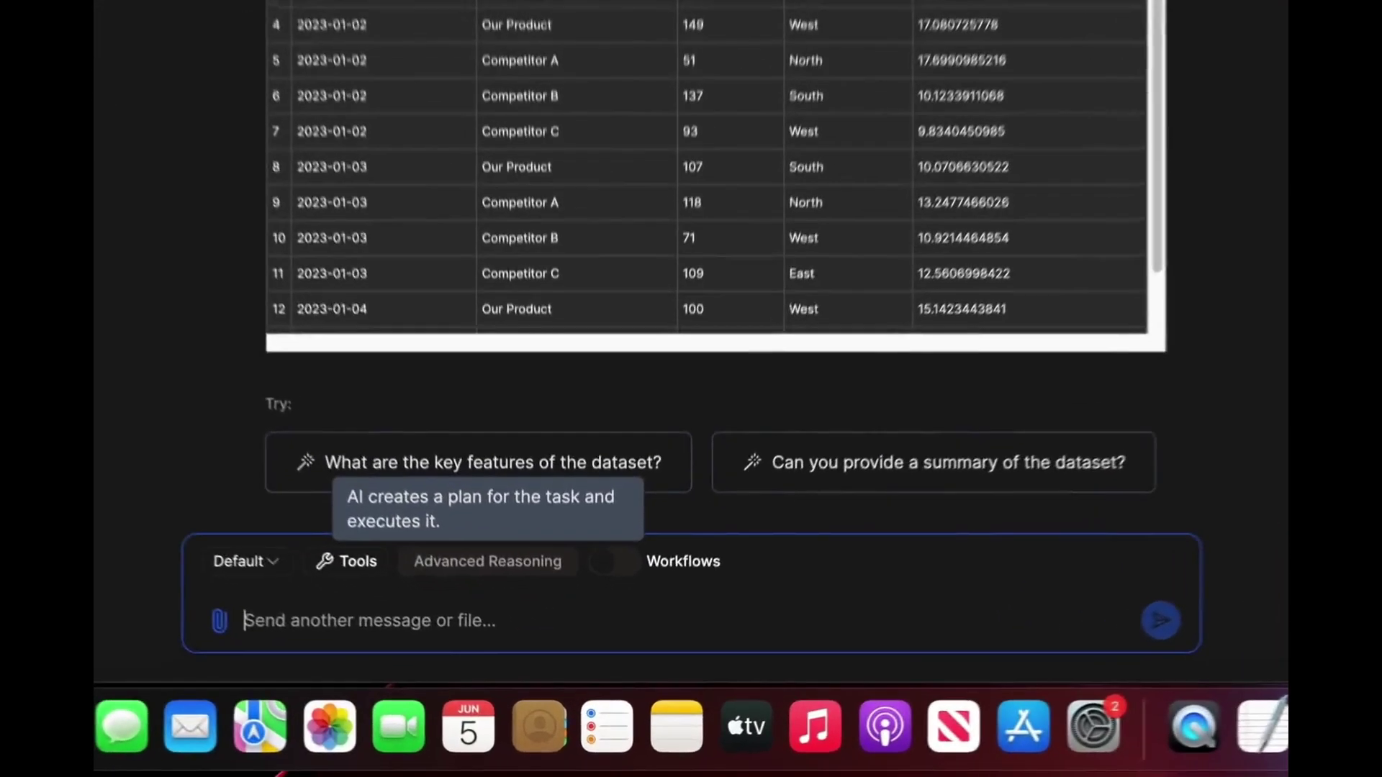
{"action": "type", "text": "can a table of the tot"}
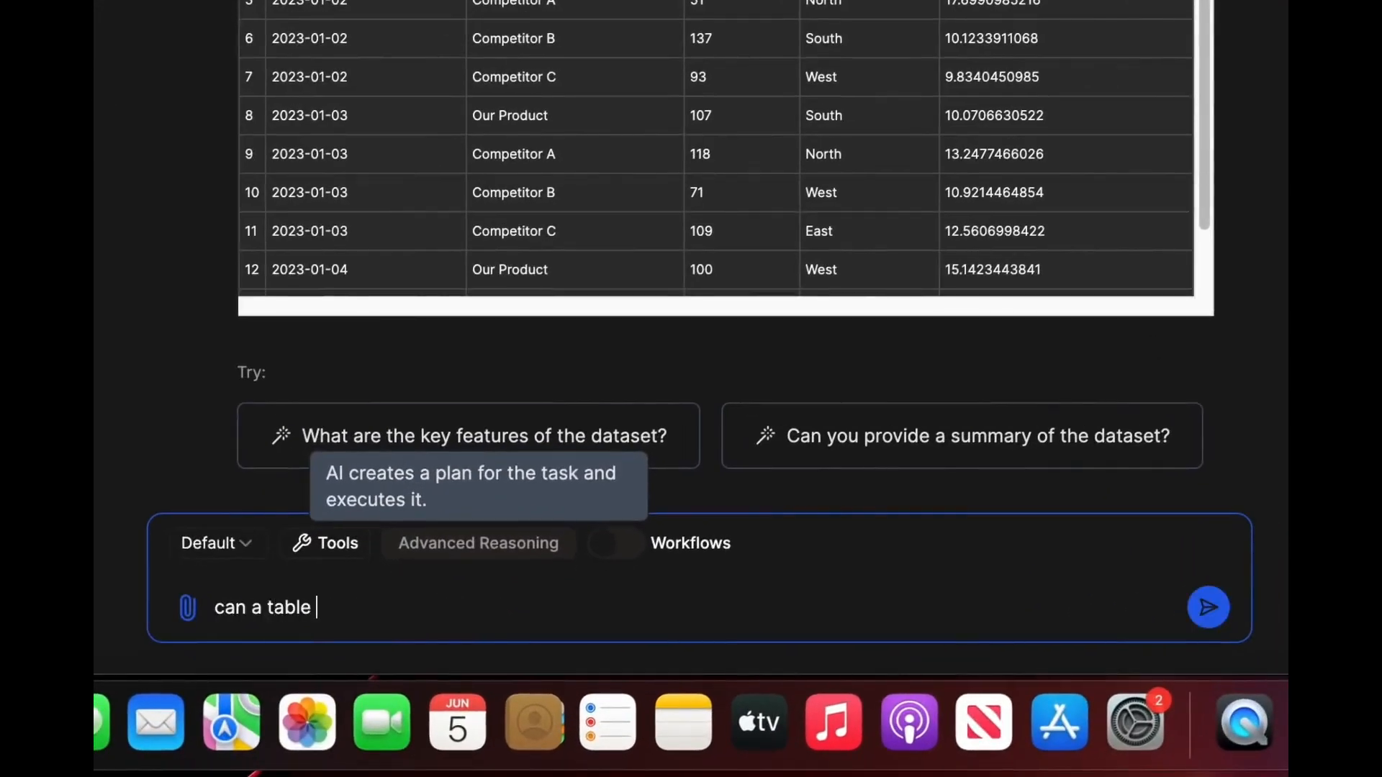
{"action": "type", "text": "al sales average sales and market share for each product please"}
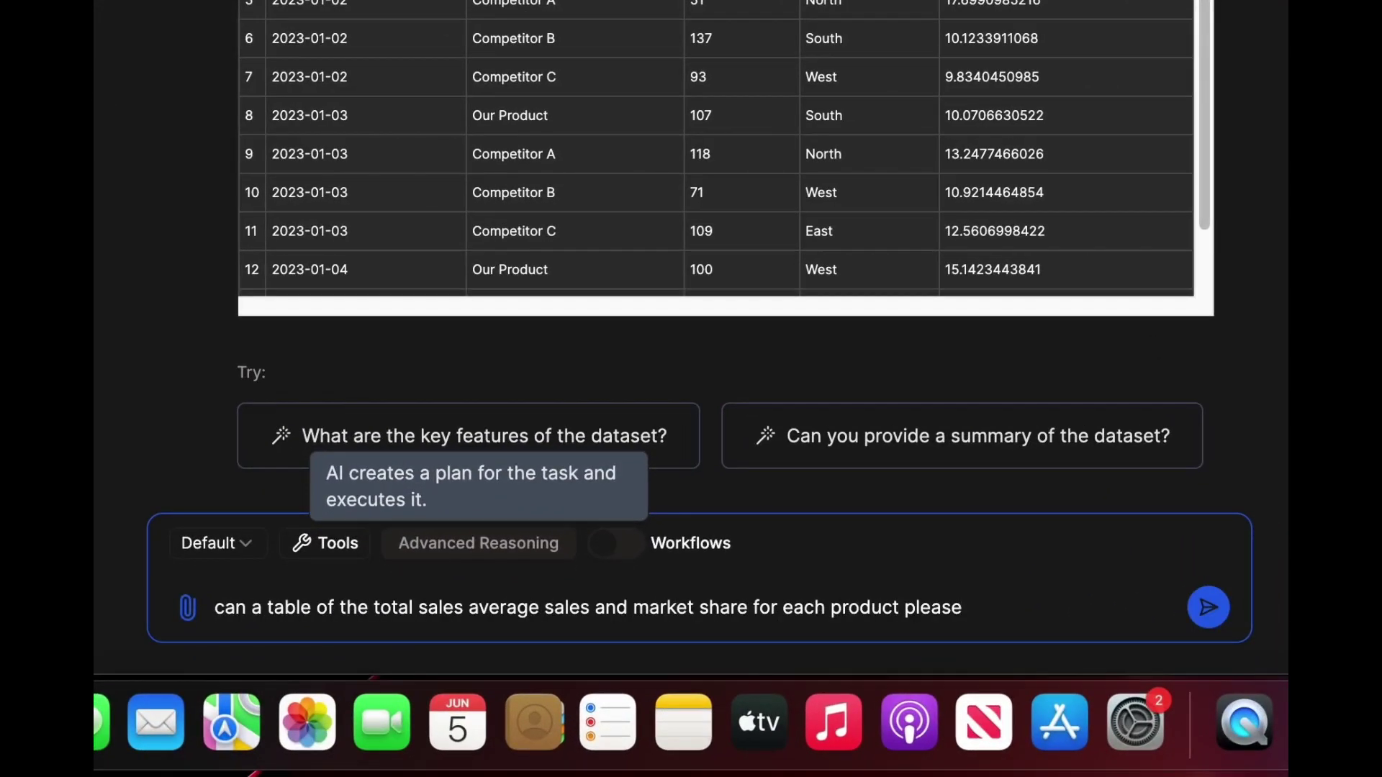
- Send a request for total sales, average sales and market share per product
{"action": "key", "text": "Return"}
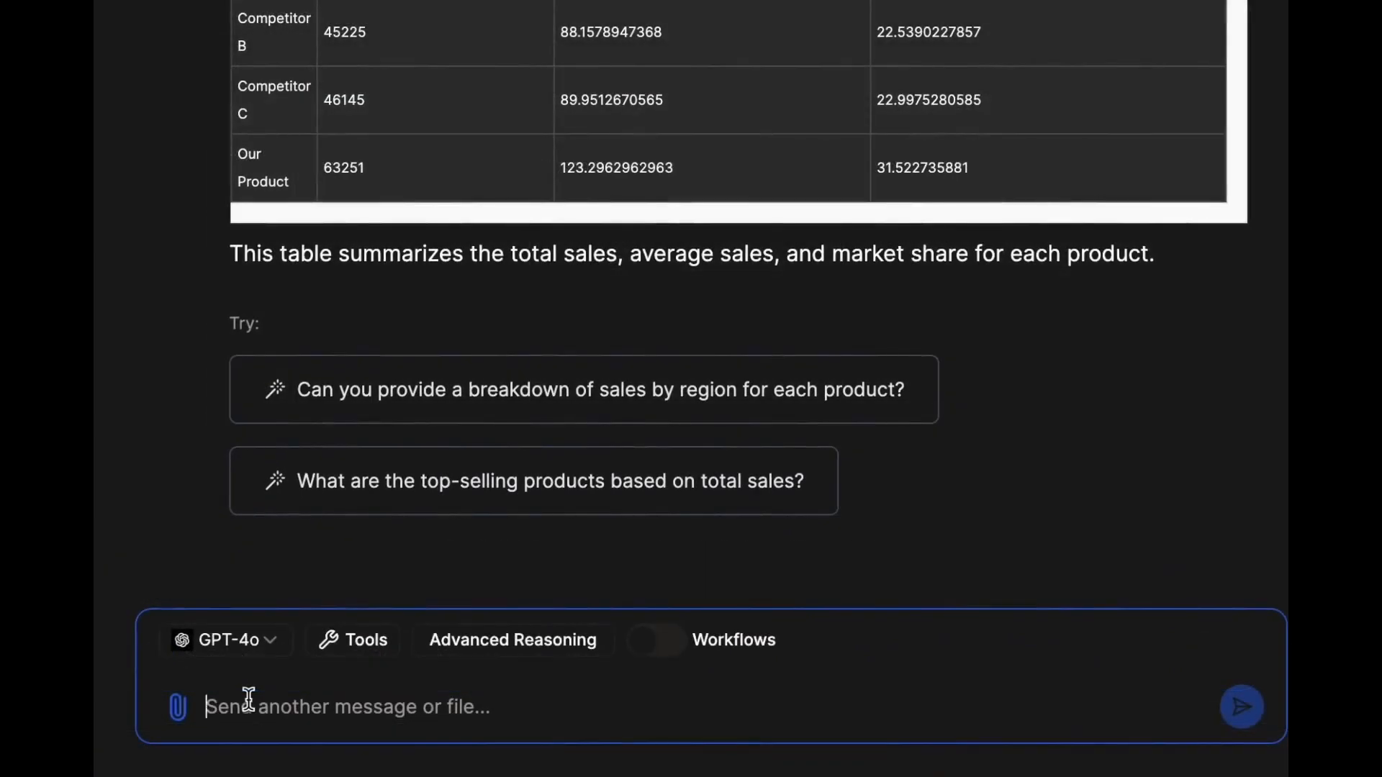
{"action": "type", "text": "let"}
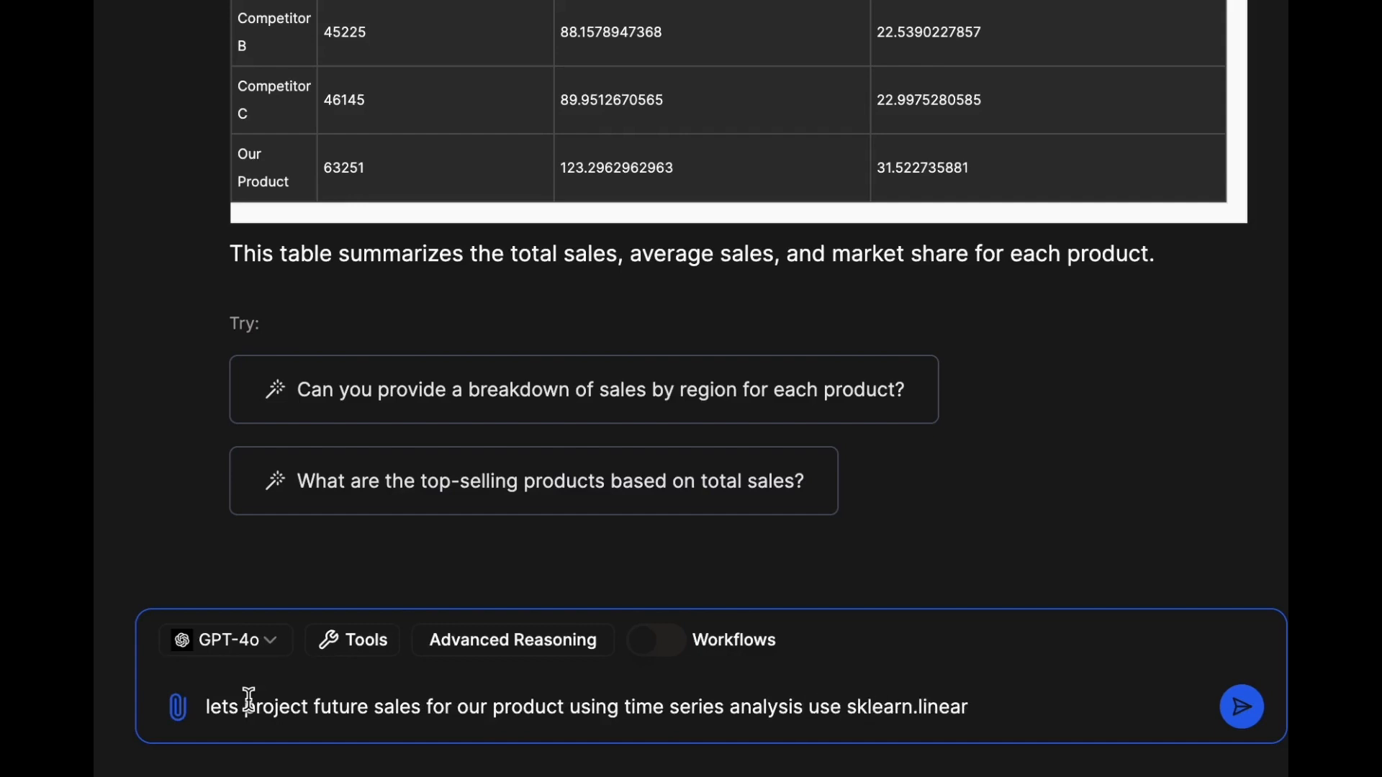
{"action": "type", "text": "ession"}
- Send a request to project future sales with sklearn LinearRegression
{"action": "key", "text": "Return"}
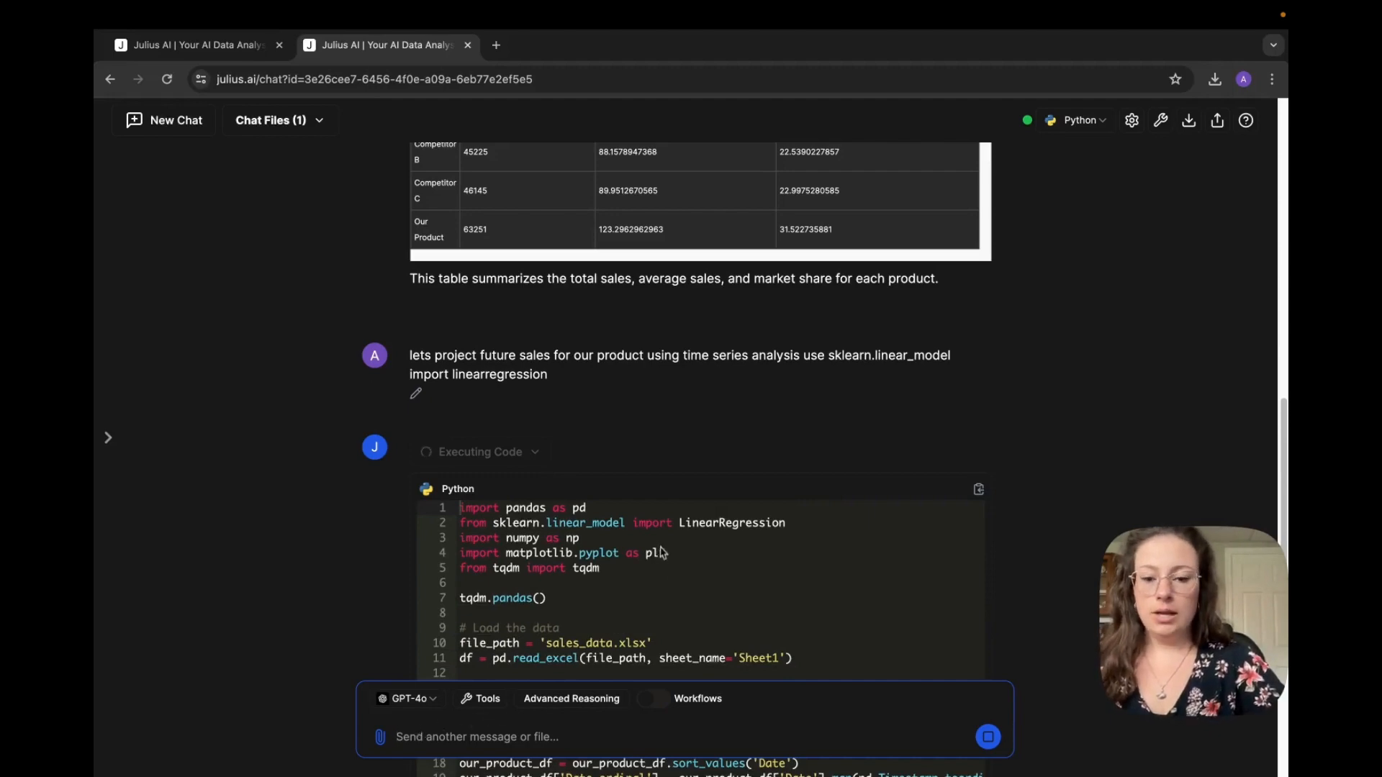
{"action": "scroll", "coordinate": [662, 553], "scroll_direction": "down", "scroll_amount": 8}
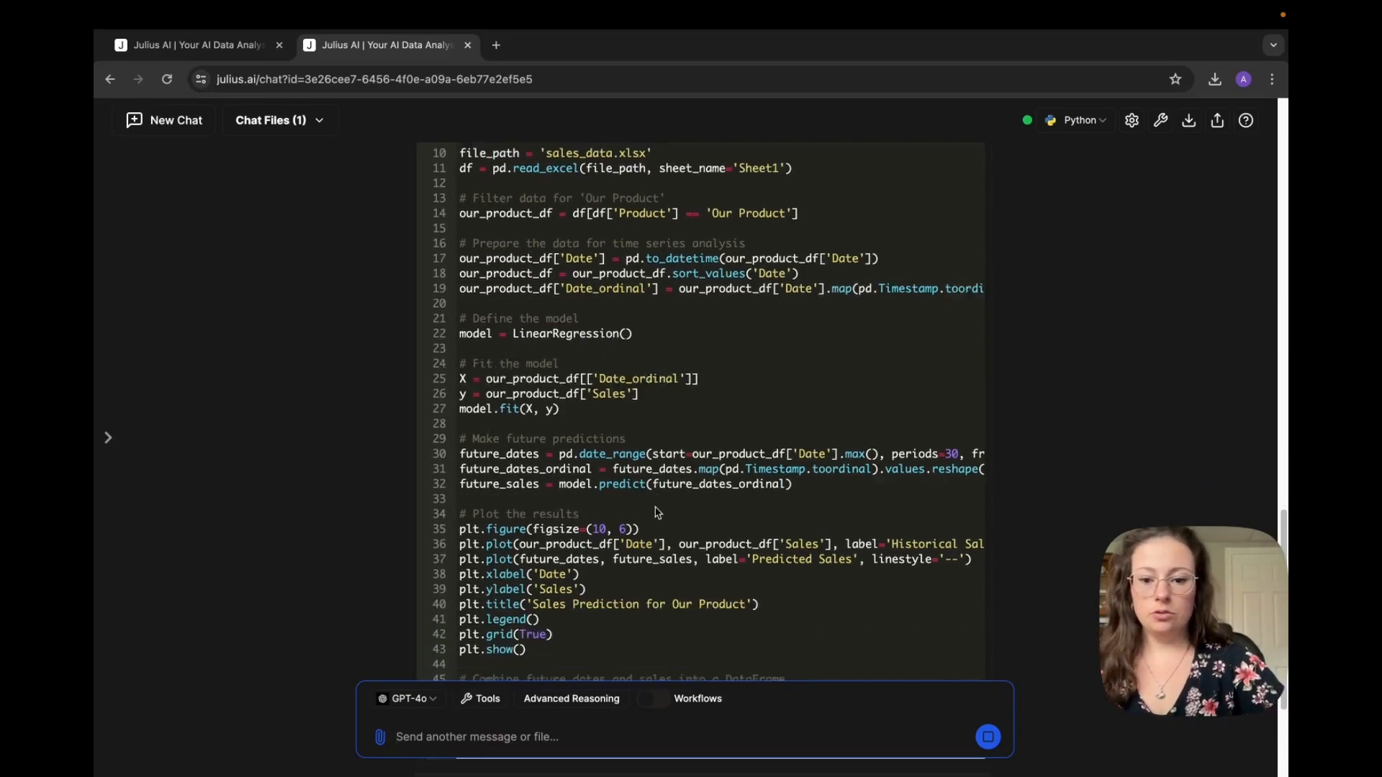
{"action": "scroll", "coordinate": [648, 537], "scroll_direction": "down", "scroll_amount": 8}
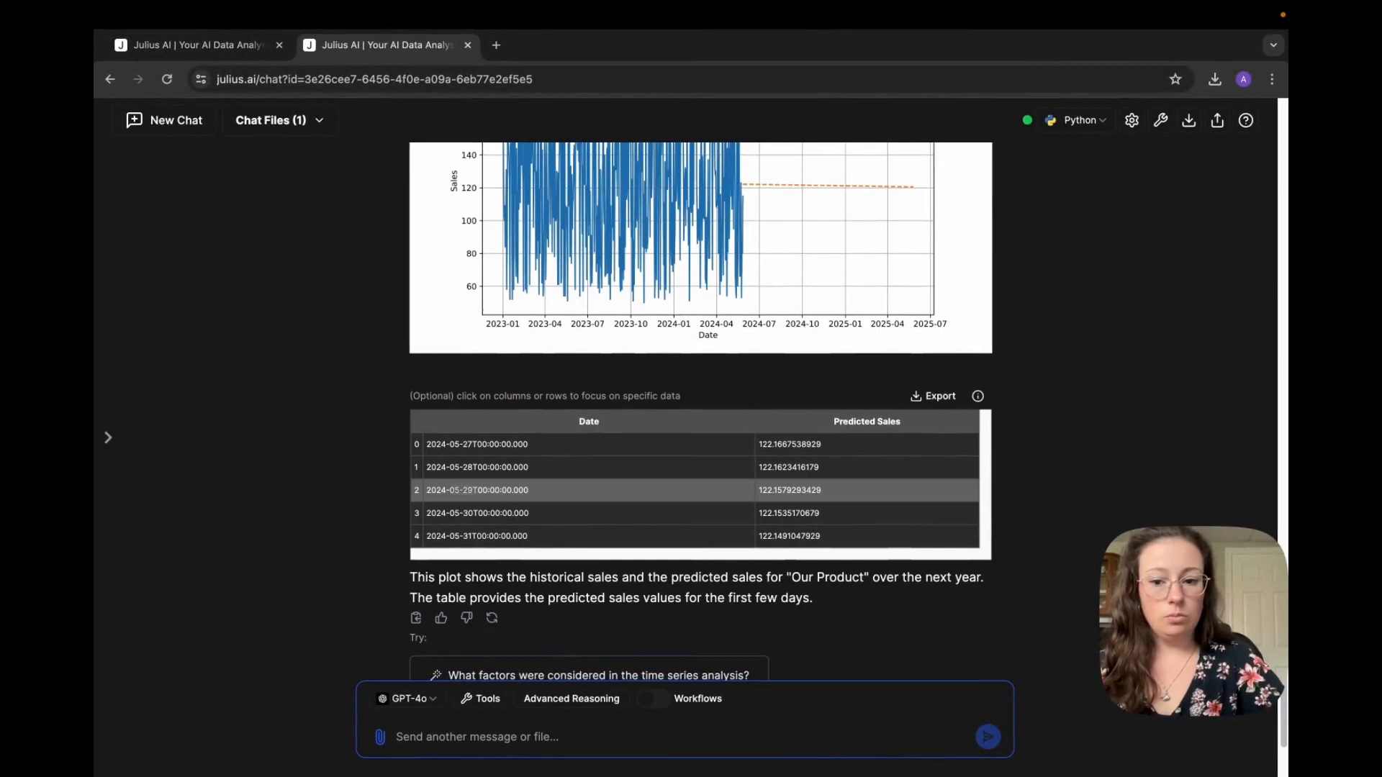
{"action": "scroll", "coordinate": [486, 496], "scroll_direction": "down", "scroll_amount": 1}
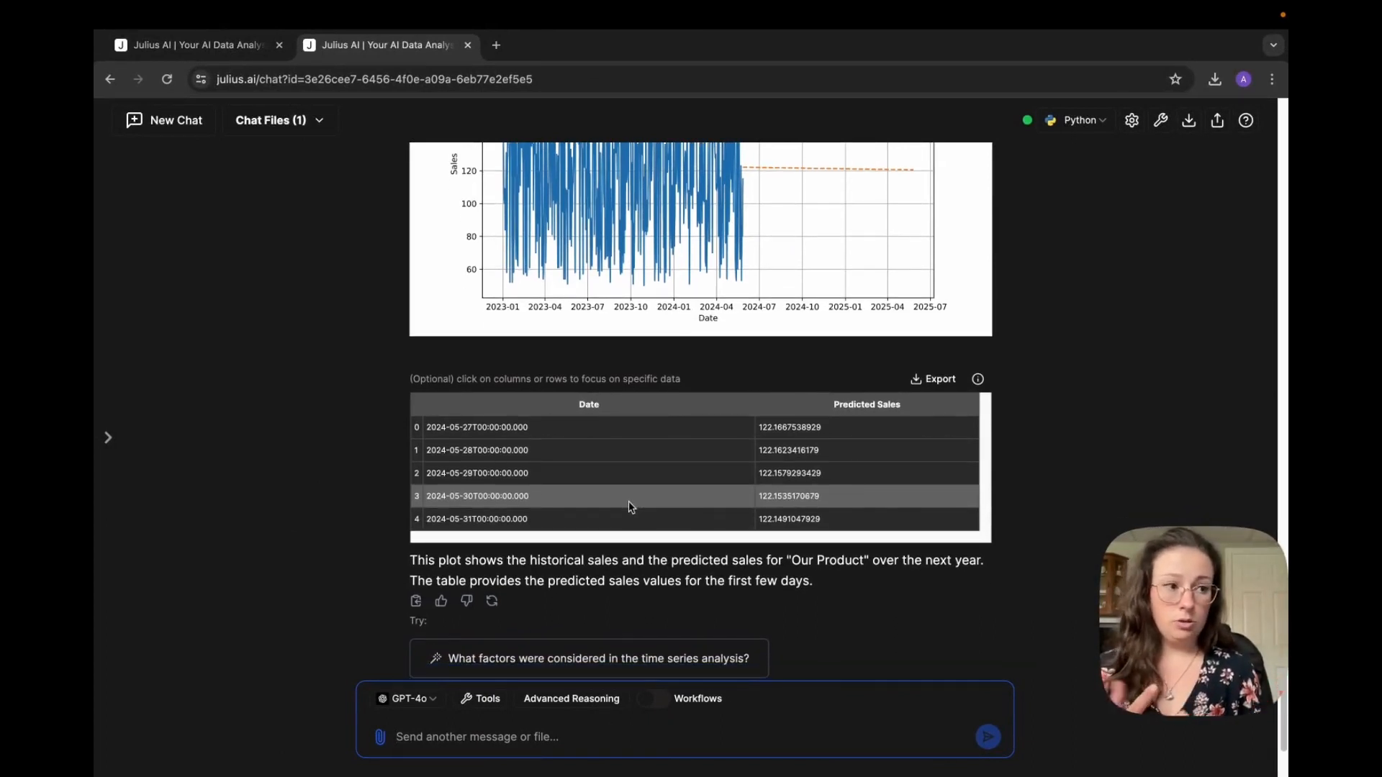
{"action": "scroll", "coordinate": [630, 507], "scroll_direction": "down", "scroll_amount": 1}
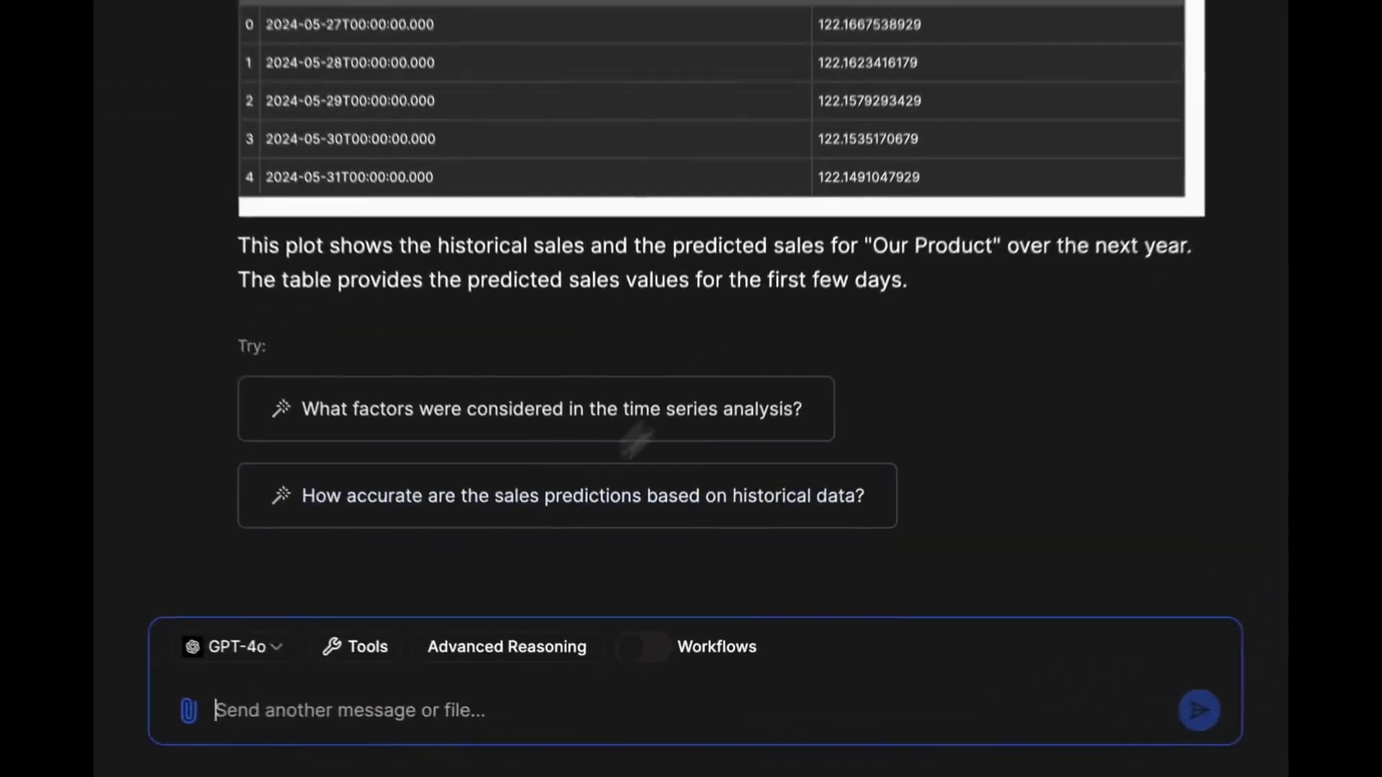
{"action": "type", "text": "can we inspect the forecasted sales data to determi"}
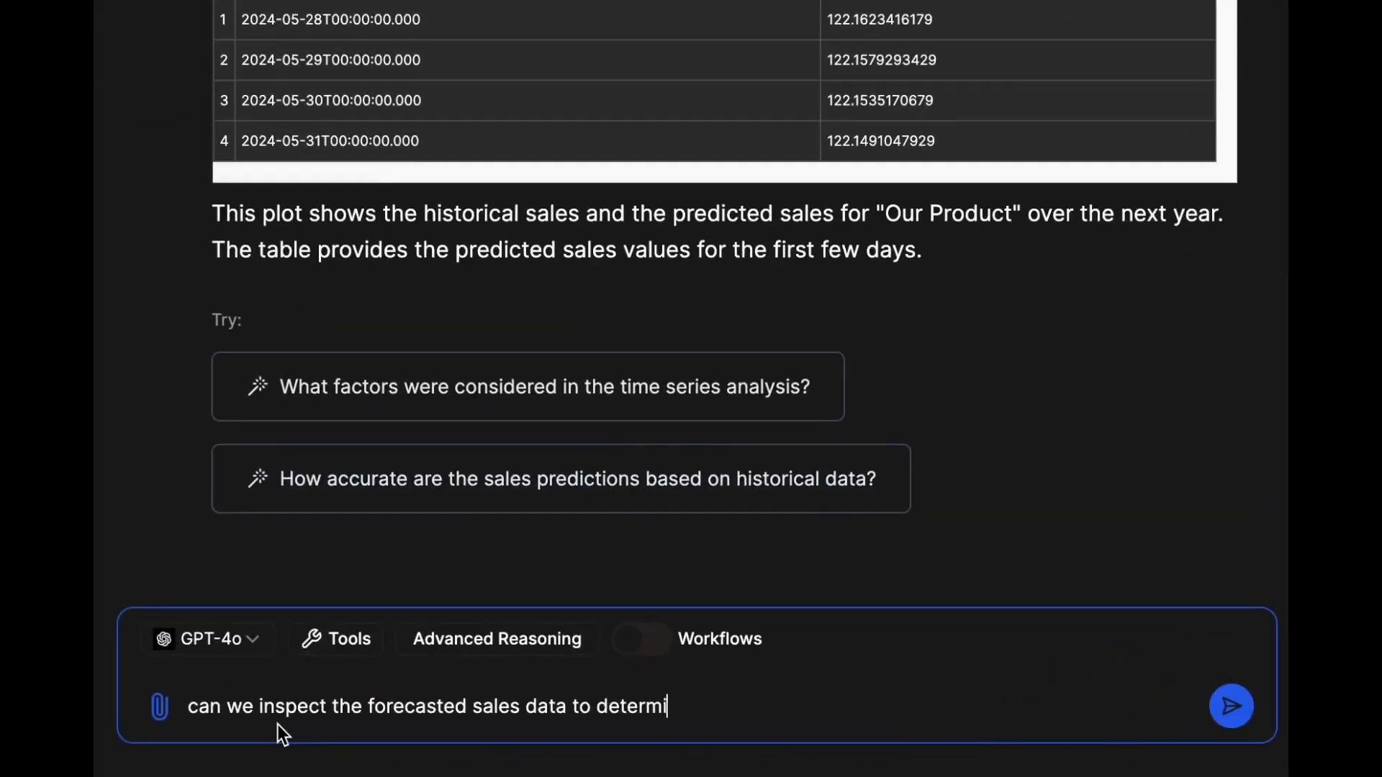
{"action": "type", "text": "ne if there is a slight decrease in sales"}
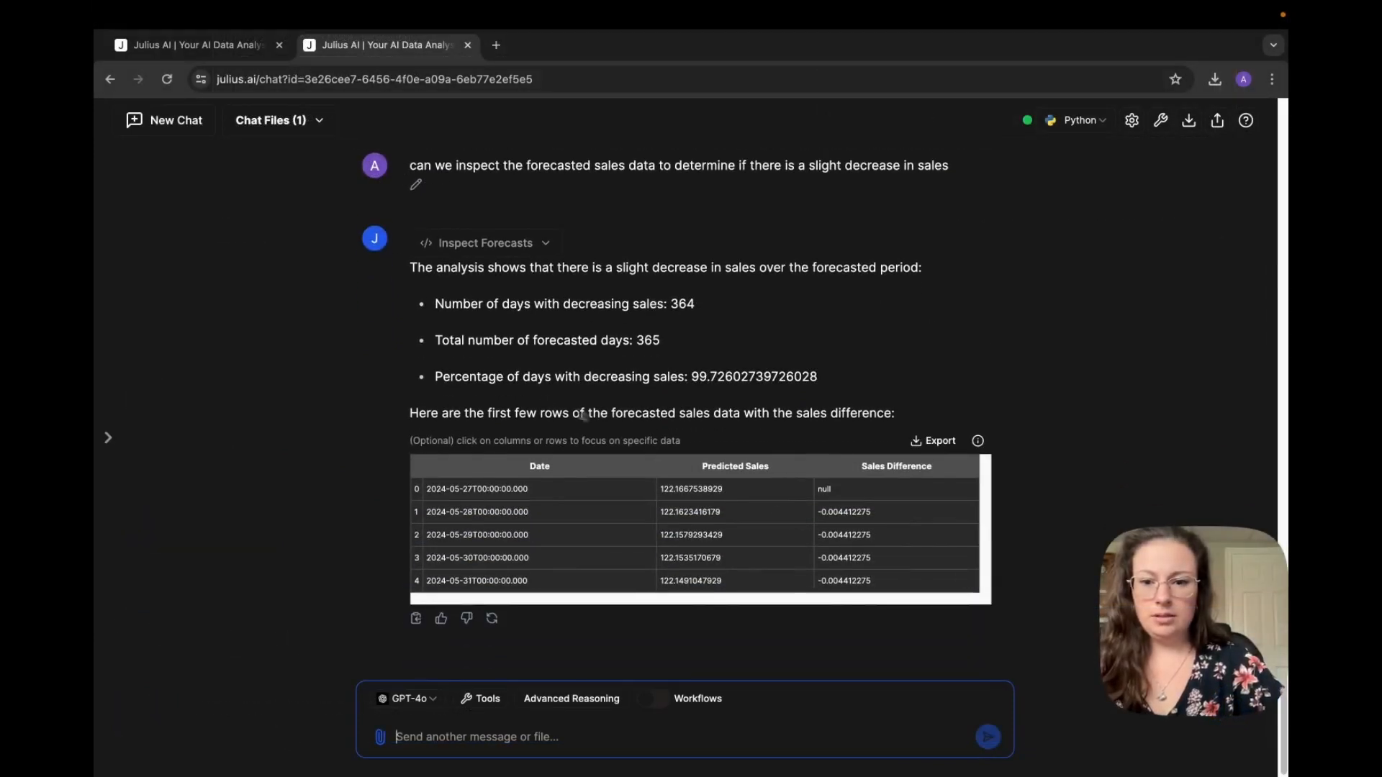
{"action": "scroll", "coordinate": [666, 390], "scroll_direction": "down", "scroll_amount": 2}
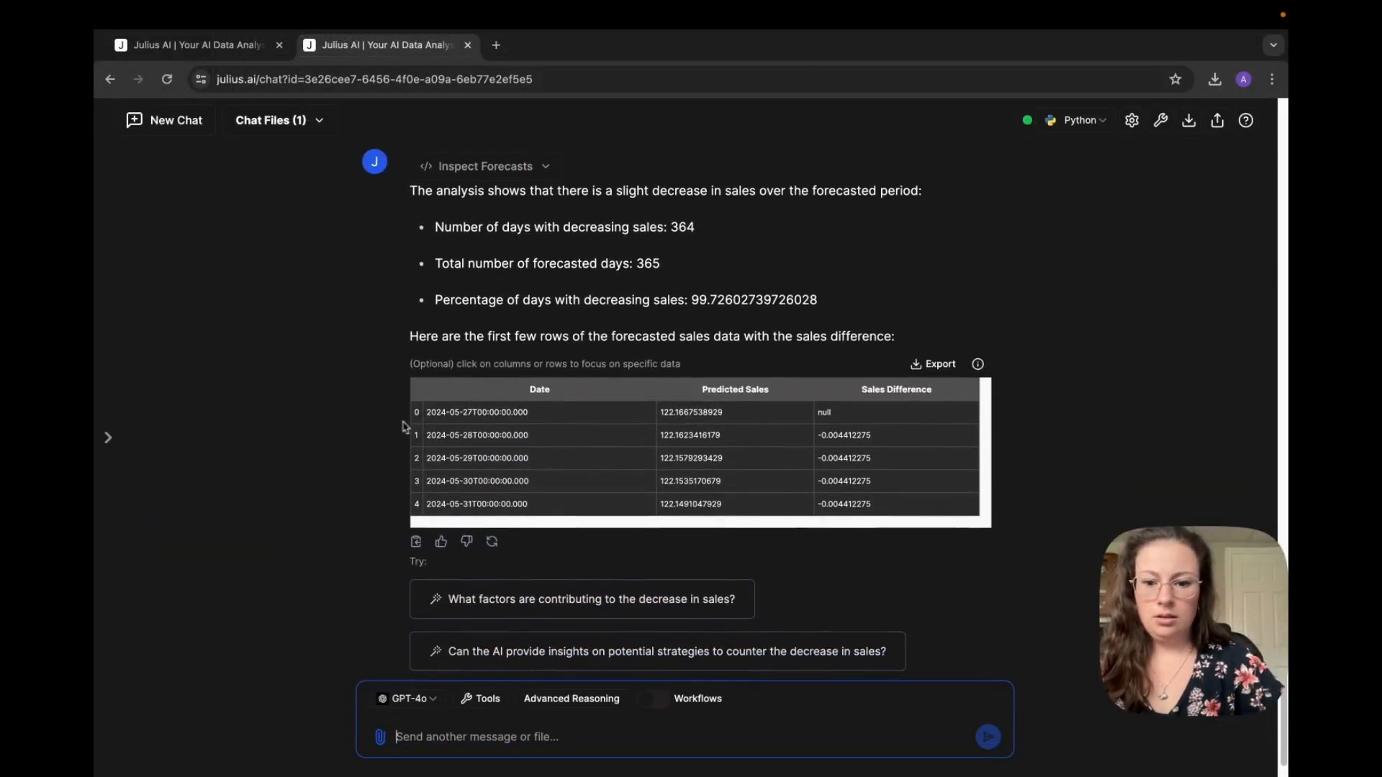
{"action": "scroll", "coordinate": [520, 324], "scroll_direction": "up", "scroll_amount": 1}
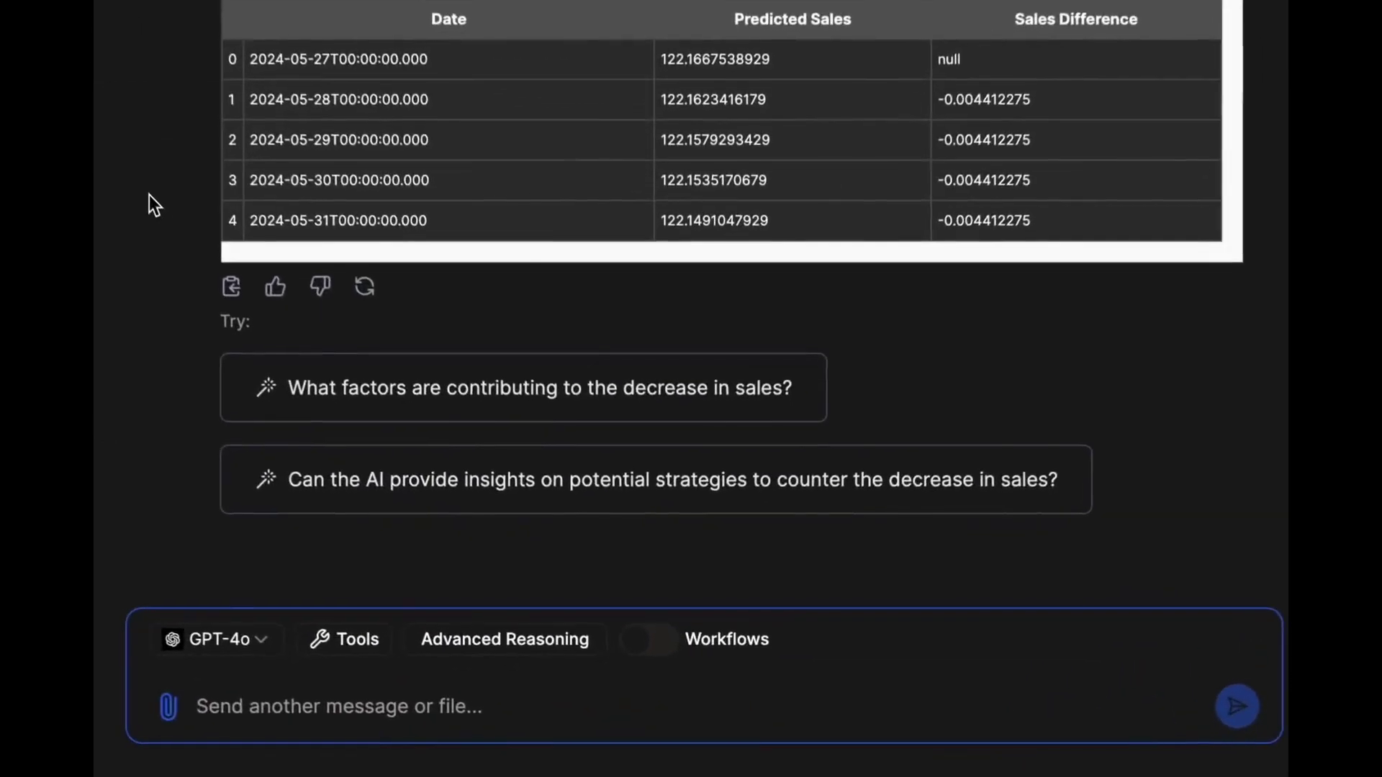
{"action": "type", "text": "ca"}
{"action": "type", "text": "n you plot the fore"}
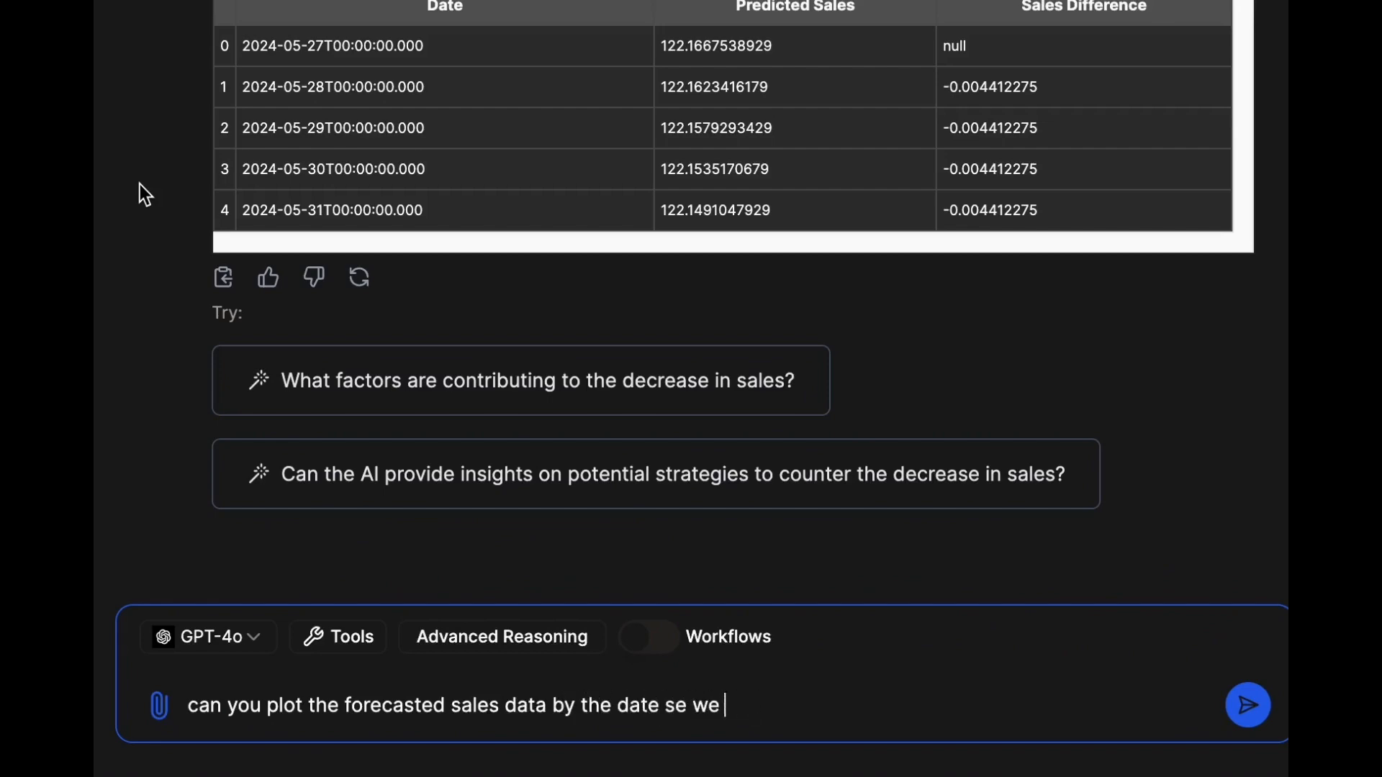
{"action": "type", "text": "casted sales data by the date so we can inspect this trend please"}
- Send a request to plot the forecasted sales by date
{"action": "key", "text": "Return"}
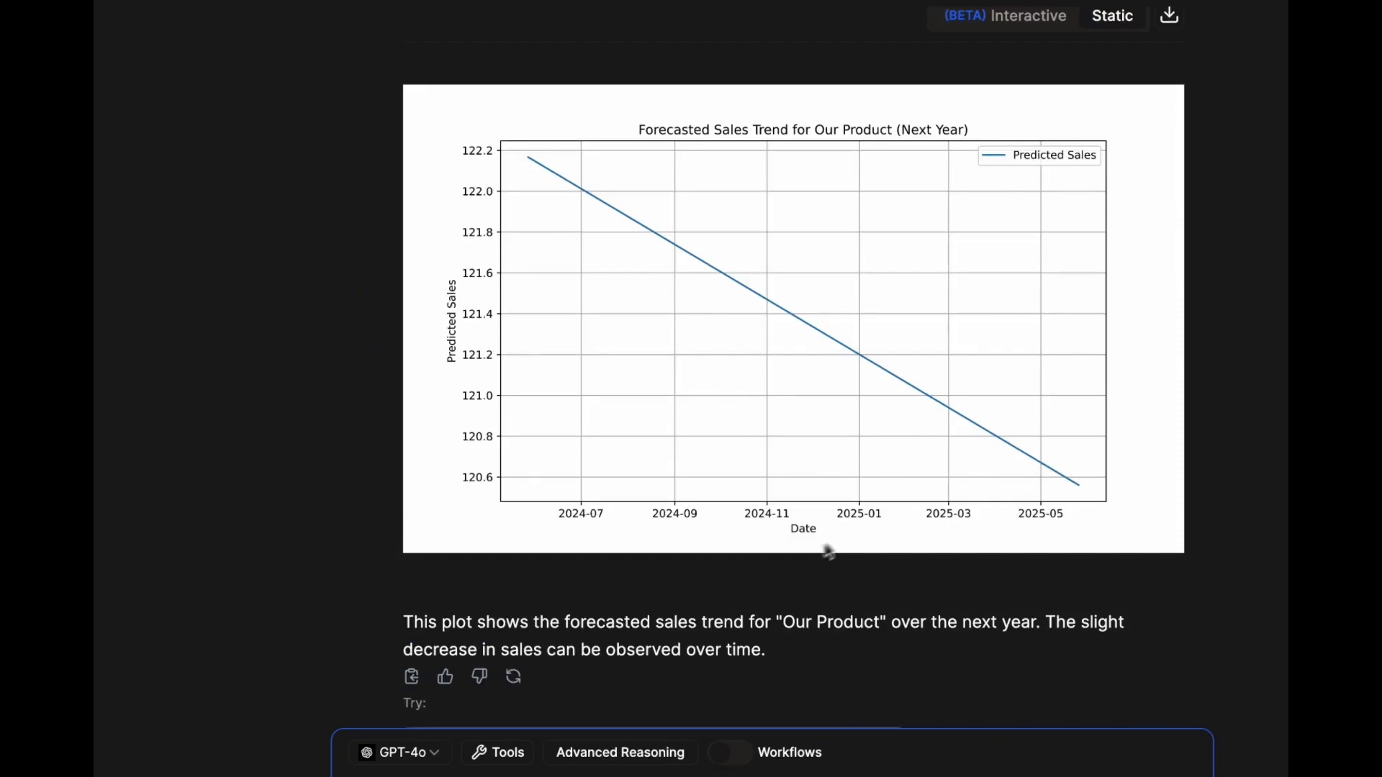
- Ask what the forecast's mean difference is and whether the decrease is a concern
{"action": "left_click", "coordinate": [378, 732]}
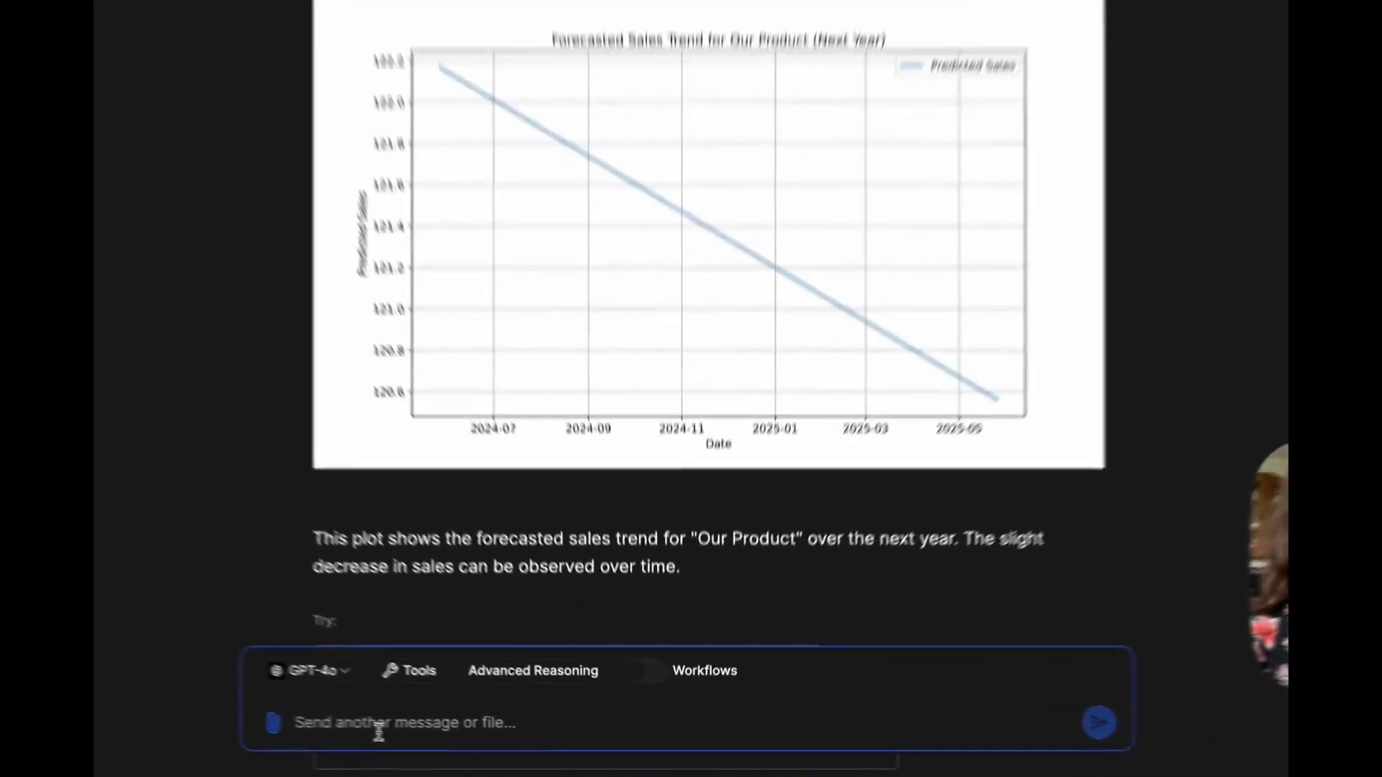
{"action": "type", "text": "can you interpreate the mean difference between this"}
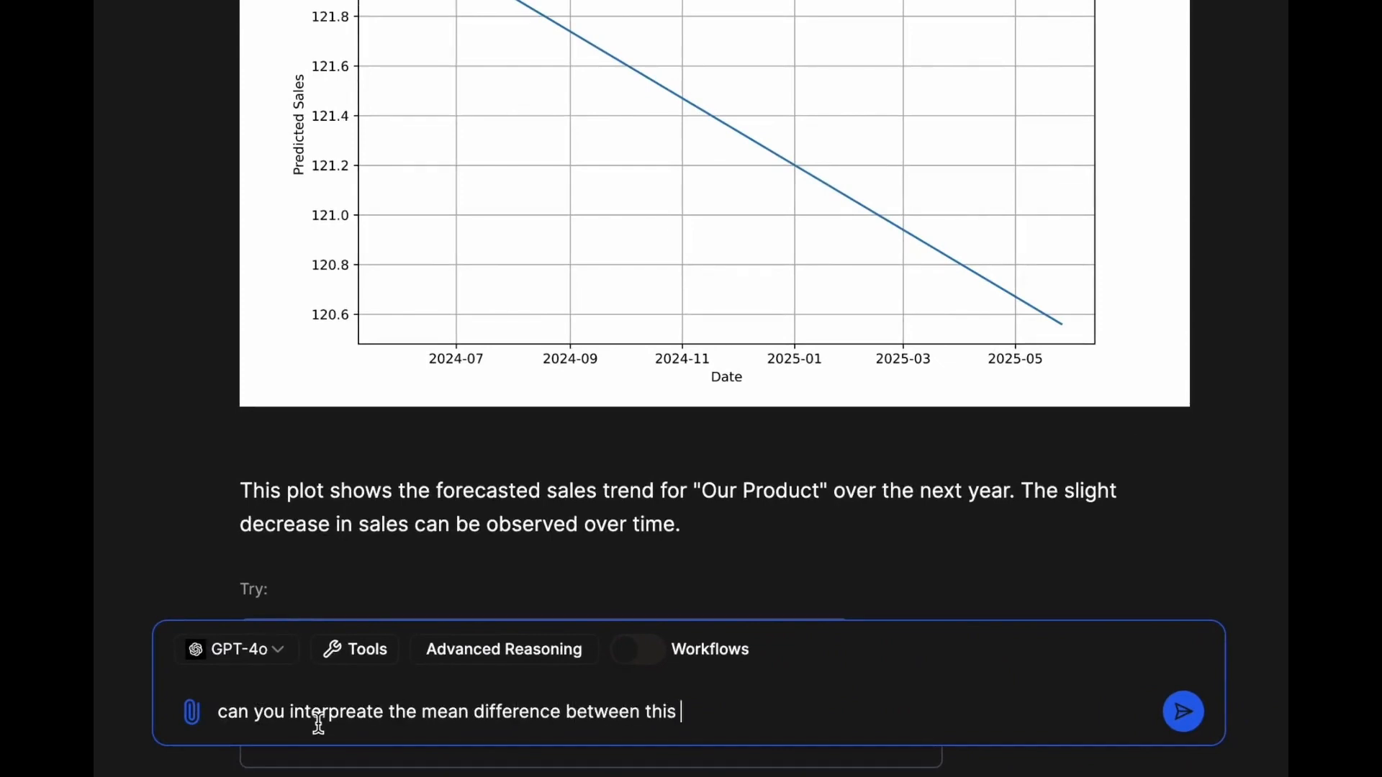
{"action": "key", "text": "BackSpace"}
{"action": "key", "text": "BackSpace"}
{"action": "key", "text": "BackSpace"}
{"action": "type", "text": "ese dates and let me know if we should be conerned about this decrease"}
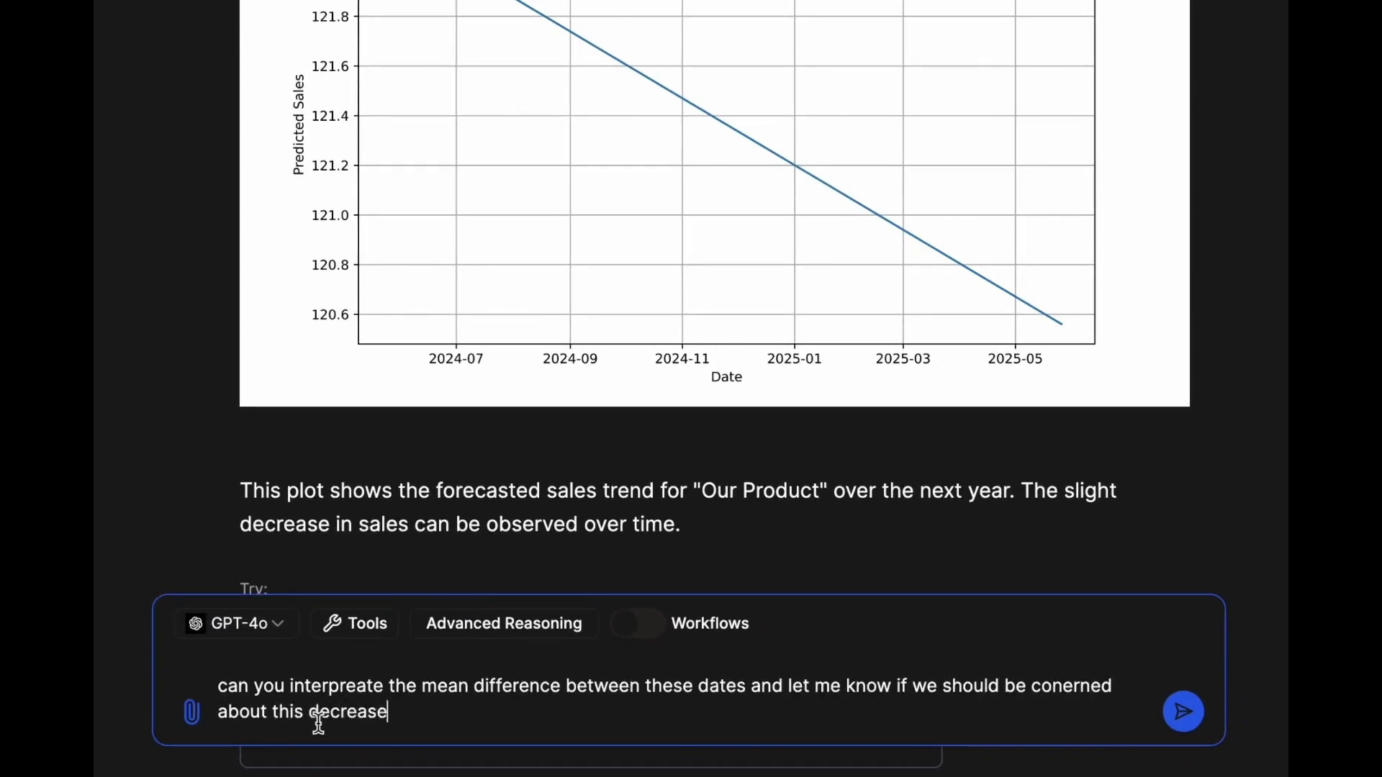
{"action": "key", "text": "Return"}
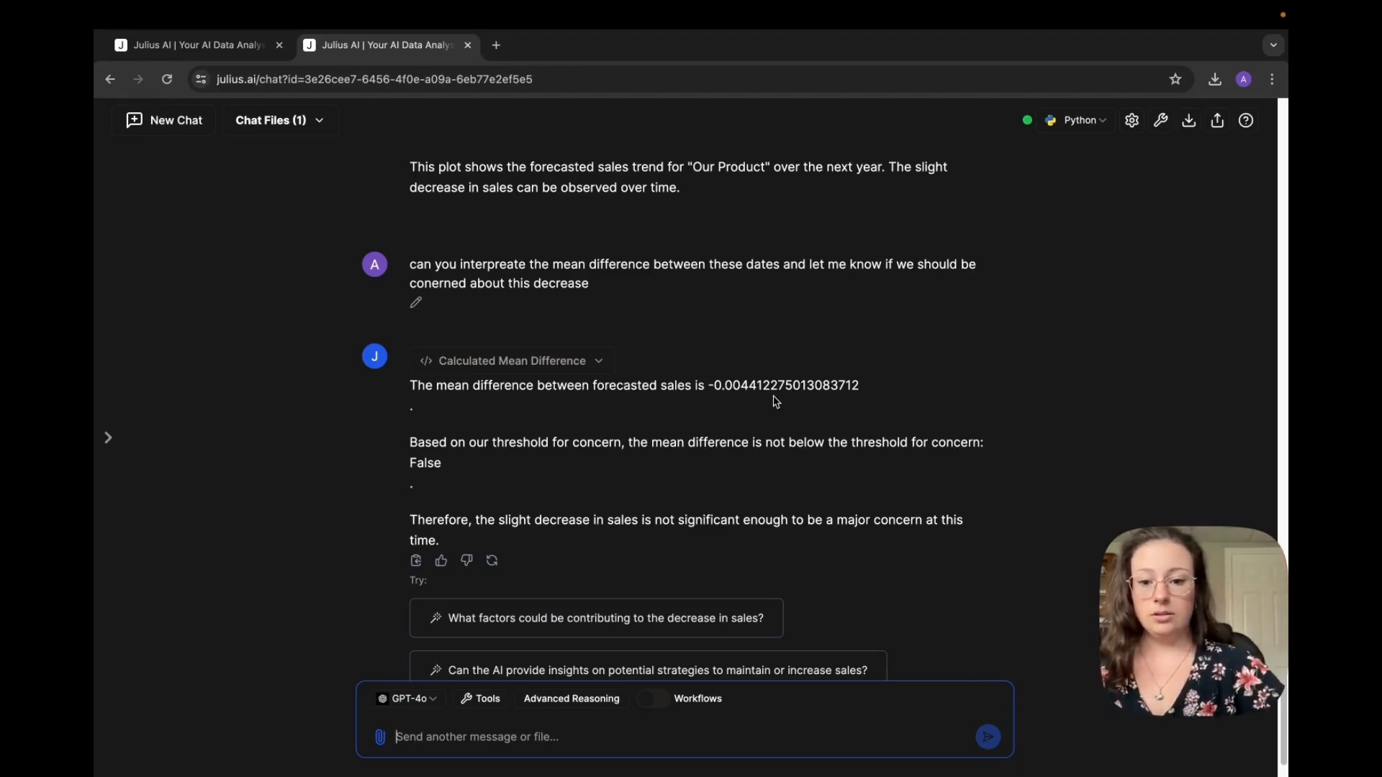
{"action": "scroll", "coordinate": [798, 461], "scroll_direction": "up", "scroll_amount": 1}
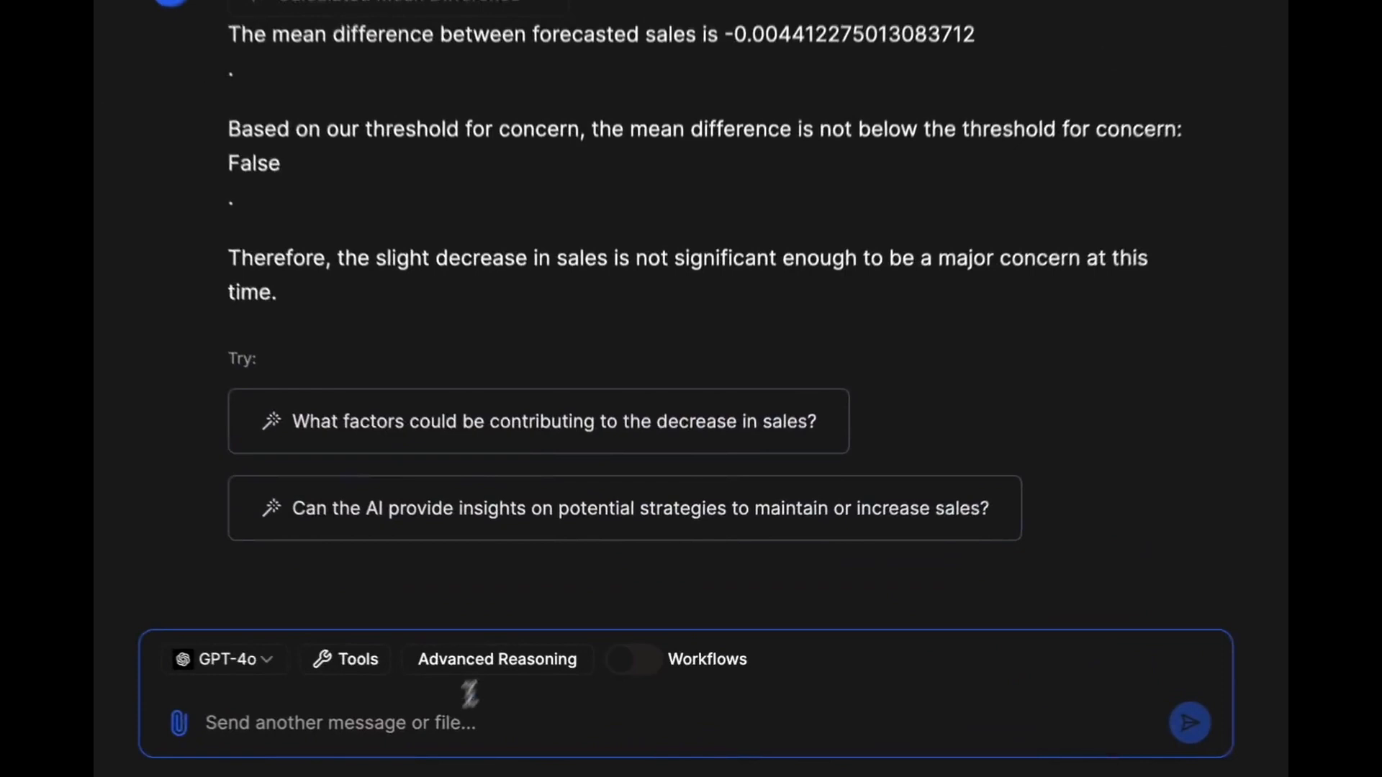
{"action": "type", "text": "can we create a pdf report on the"}
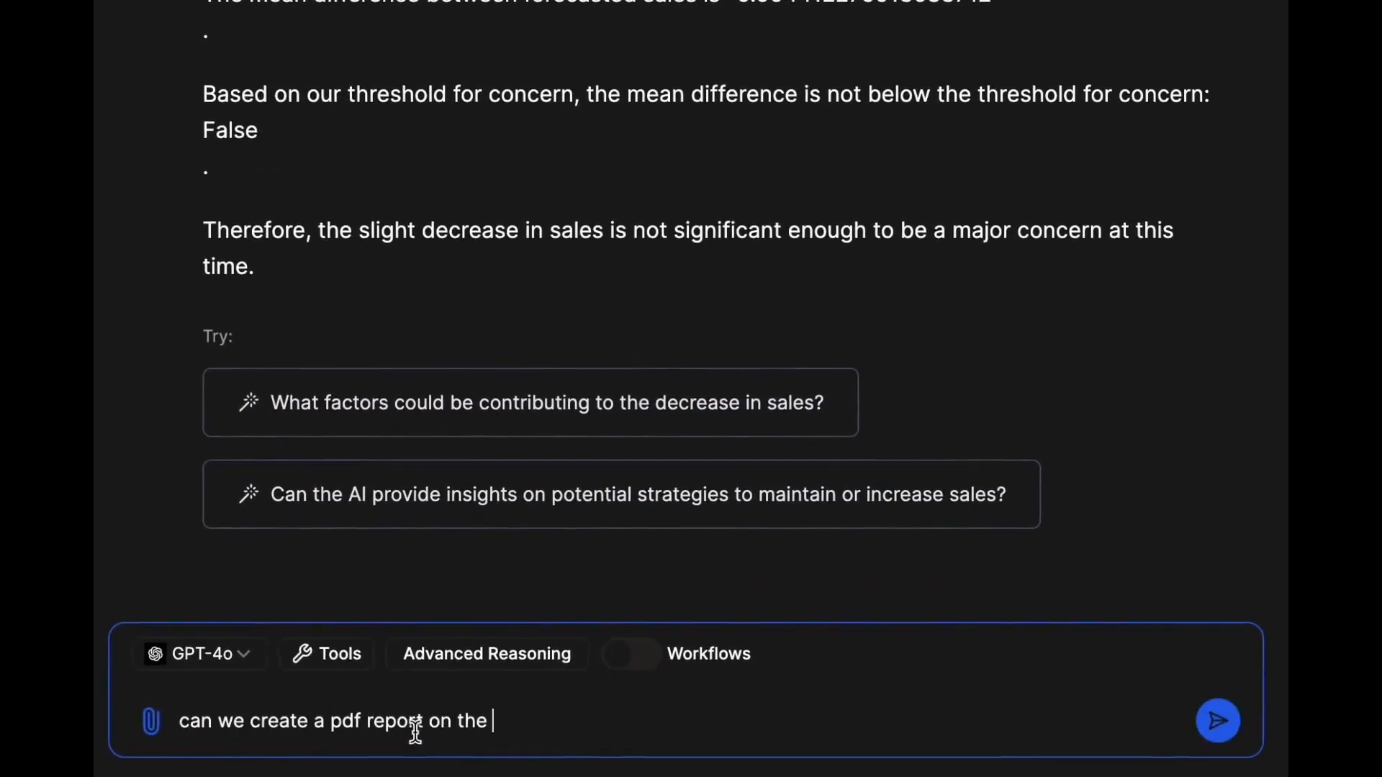
{"action": "type", "text": "se results please: make sure it has"}
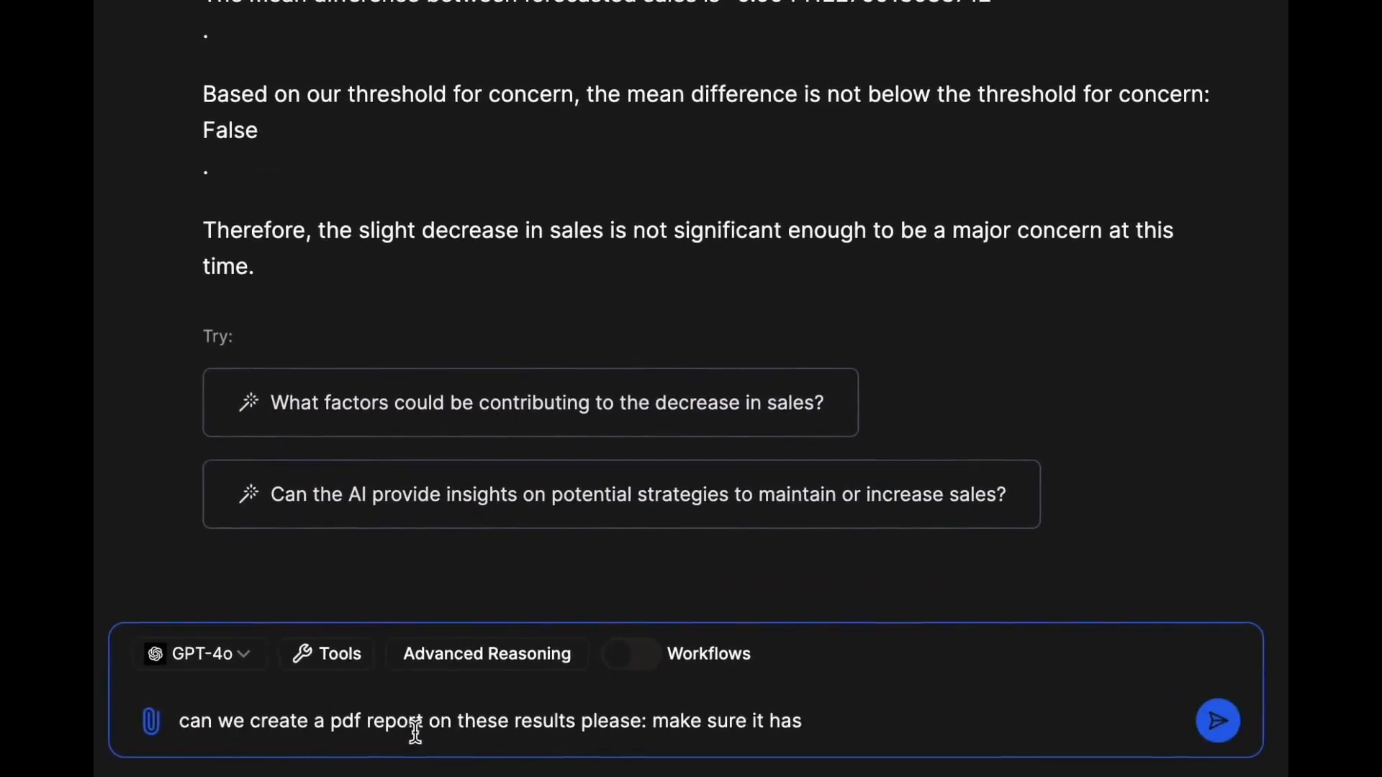
{"action": "type", "text": " a introduction, a sales metrics section, sales "}
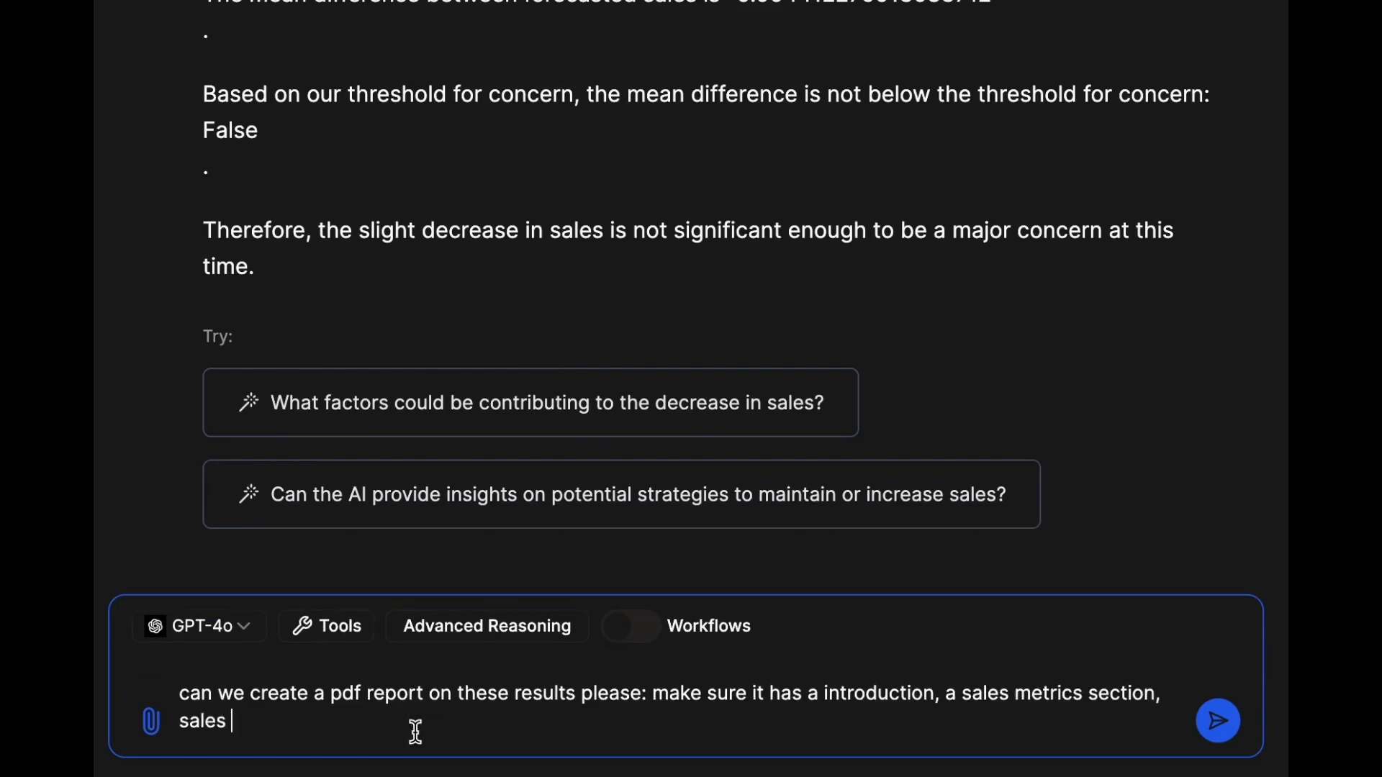
{"action": "type", "text": "forecast, trend analysis, and conclusion please"}
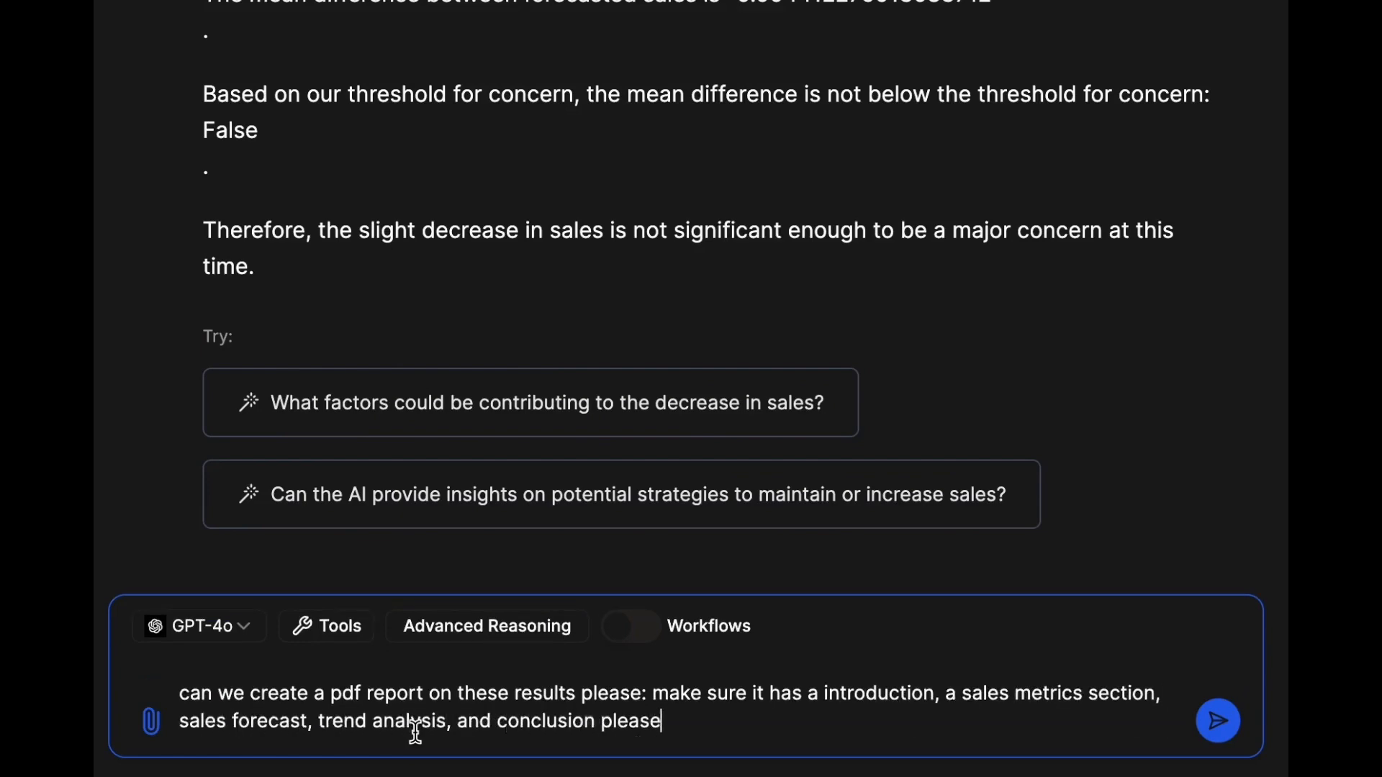
- Request a PDF report and download and open sales_forecast_report.pdf
{"action": "key", "text": "Return"}
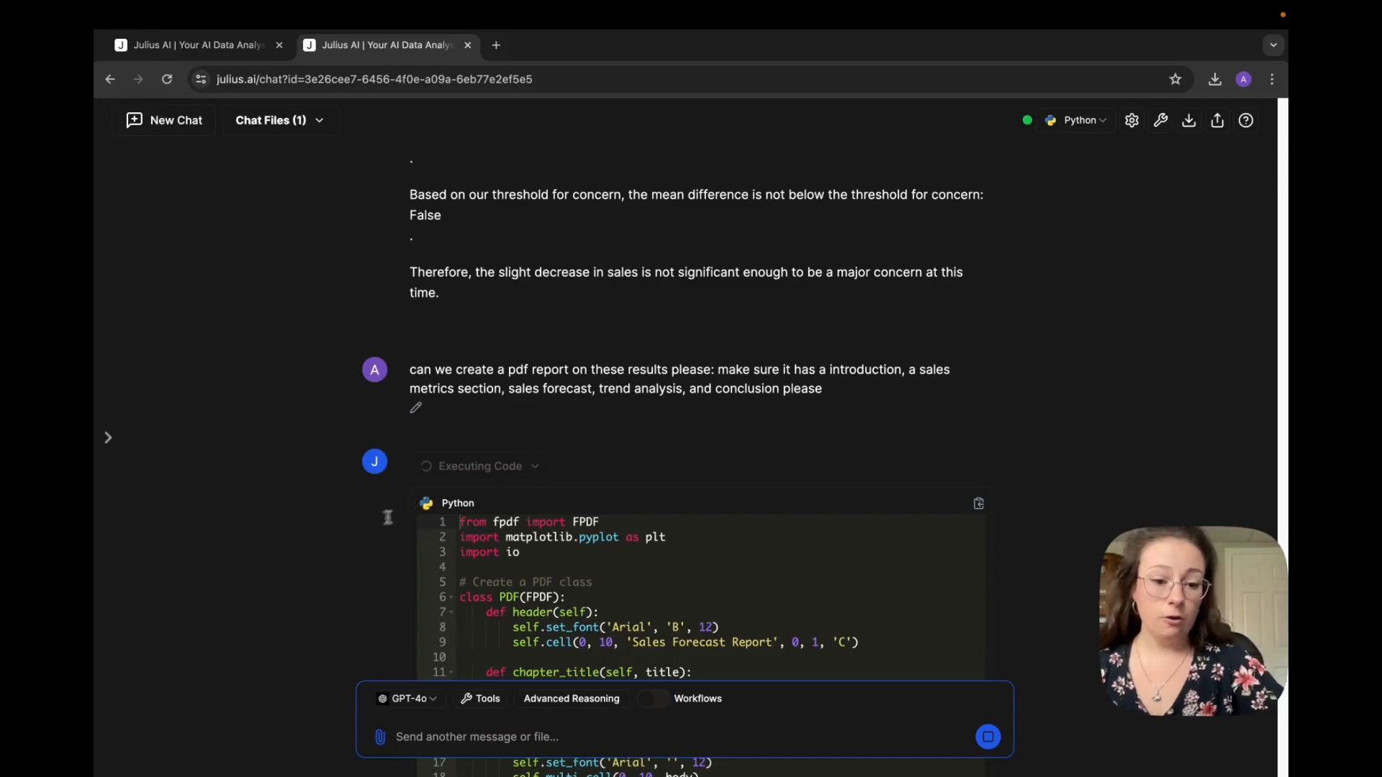
{"action": "scroll", "coordinate": [367, 524], "scroll_direction": "down", "scroll_amount": 5}
{"action": "scroll", "coordinate": [363, 528], "scroll_direction": "down", "scroll_amount": 5}
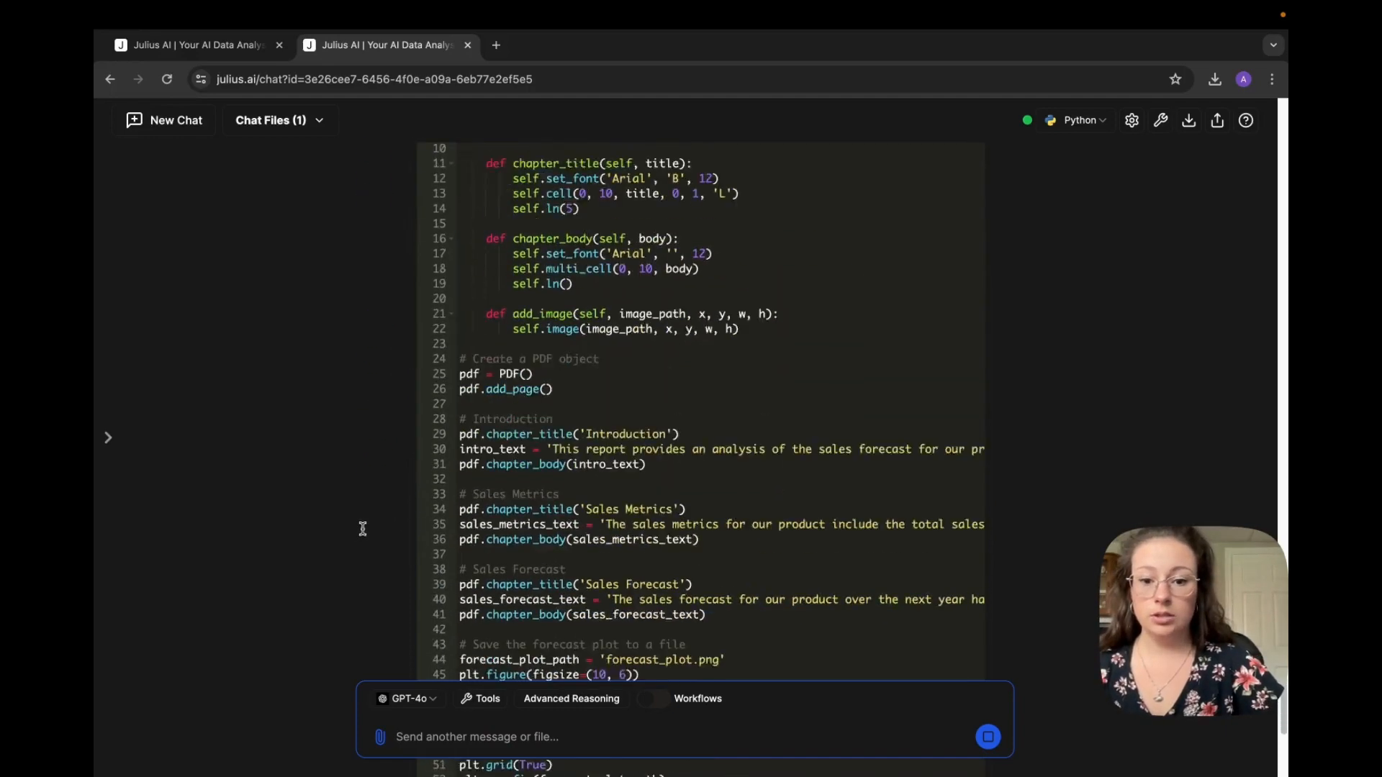
{"action": "scroll", "coordinate": [363, 527], "scroll_direction": "down", "scroll_amount": 5}
{"action": "scroll", "coordinate": [363, 529], "scroll_direction": "down", "scroll_amount": 3}
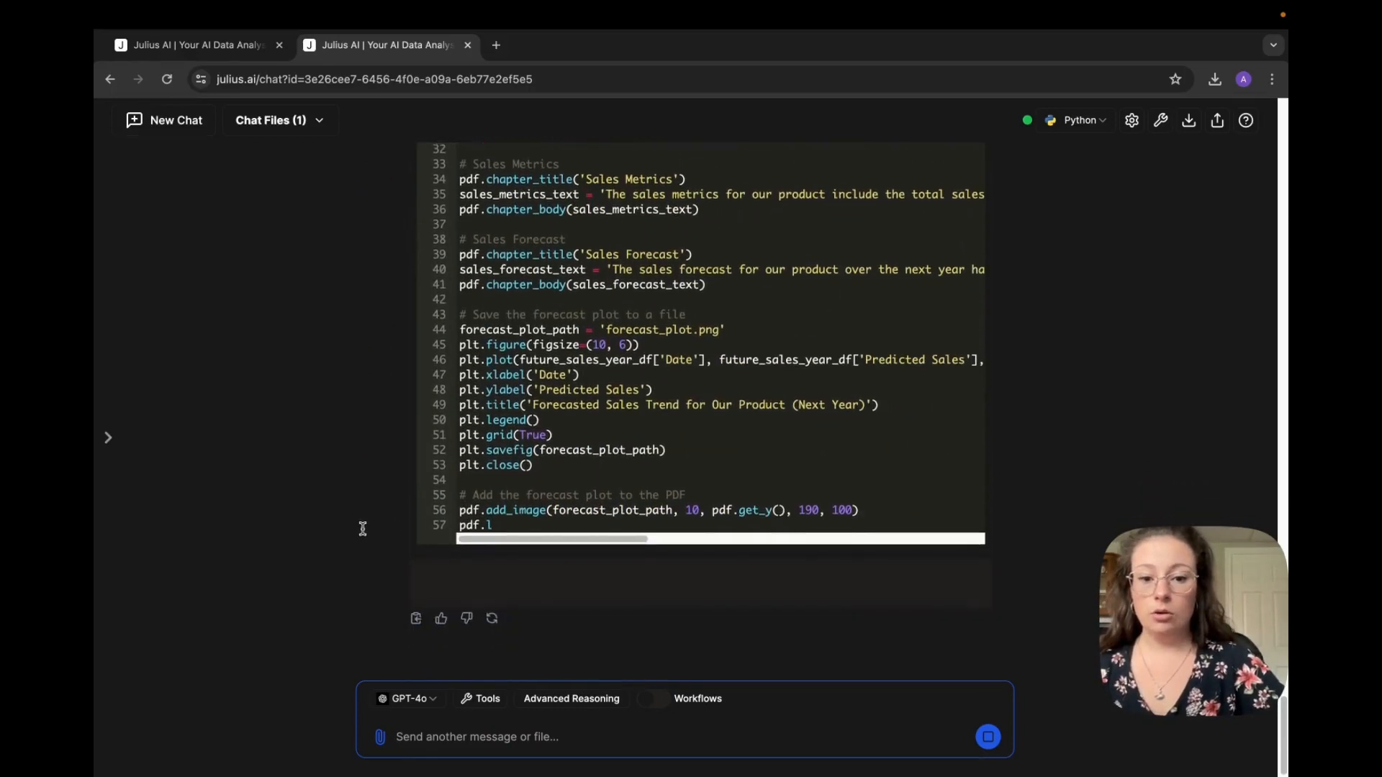
{"action": "scroll", "coordinate": [366, 527], "scroll_direction": "down", "scroll_amount": 5}
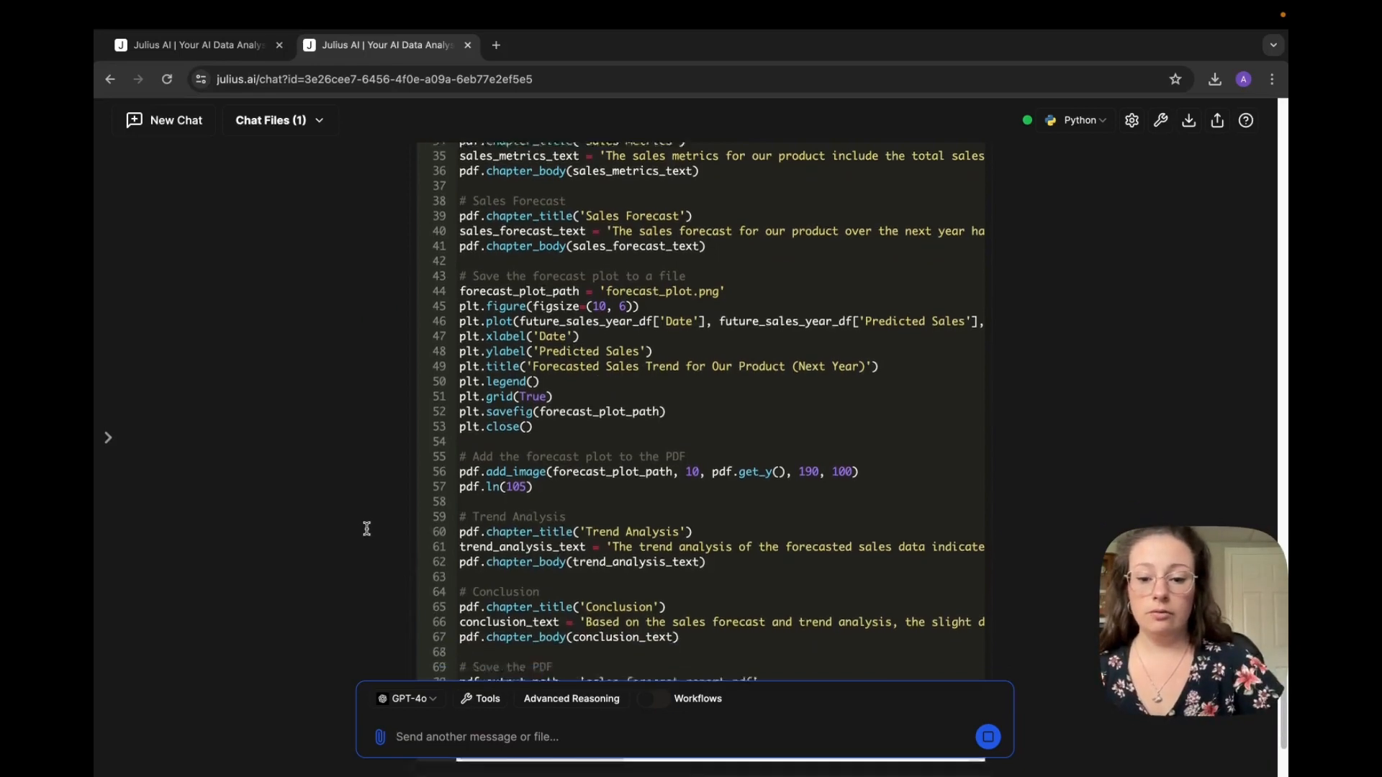
{"action": "scroll", "coordinate": [365, 531], "scroll_direction": "down", "scroll_amount": 3}
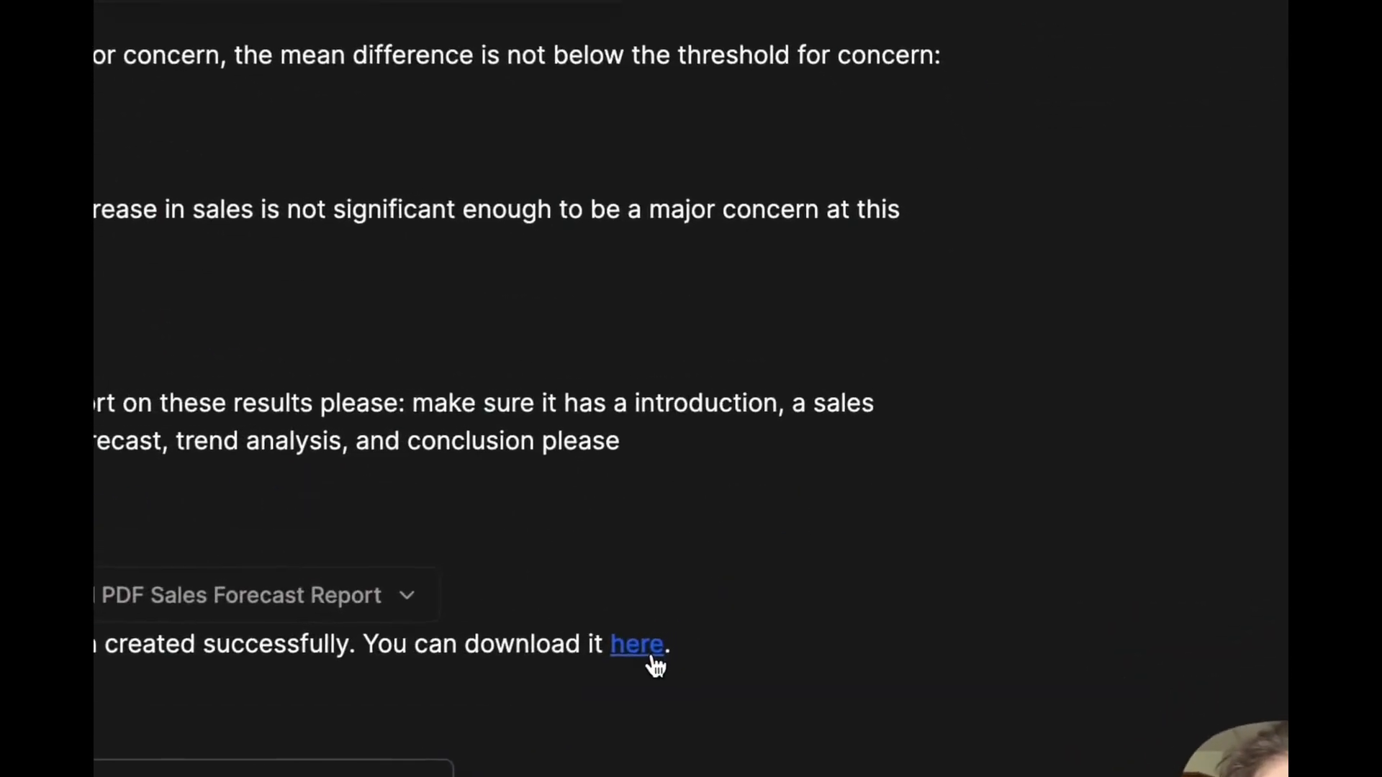
{"action": "left_click", "coordinate": [635, 646]}
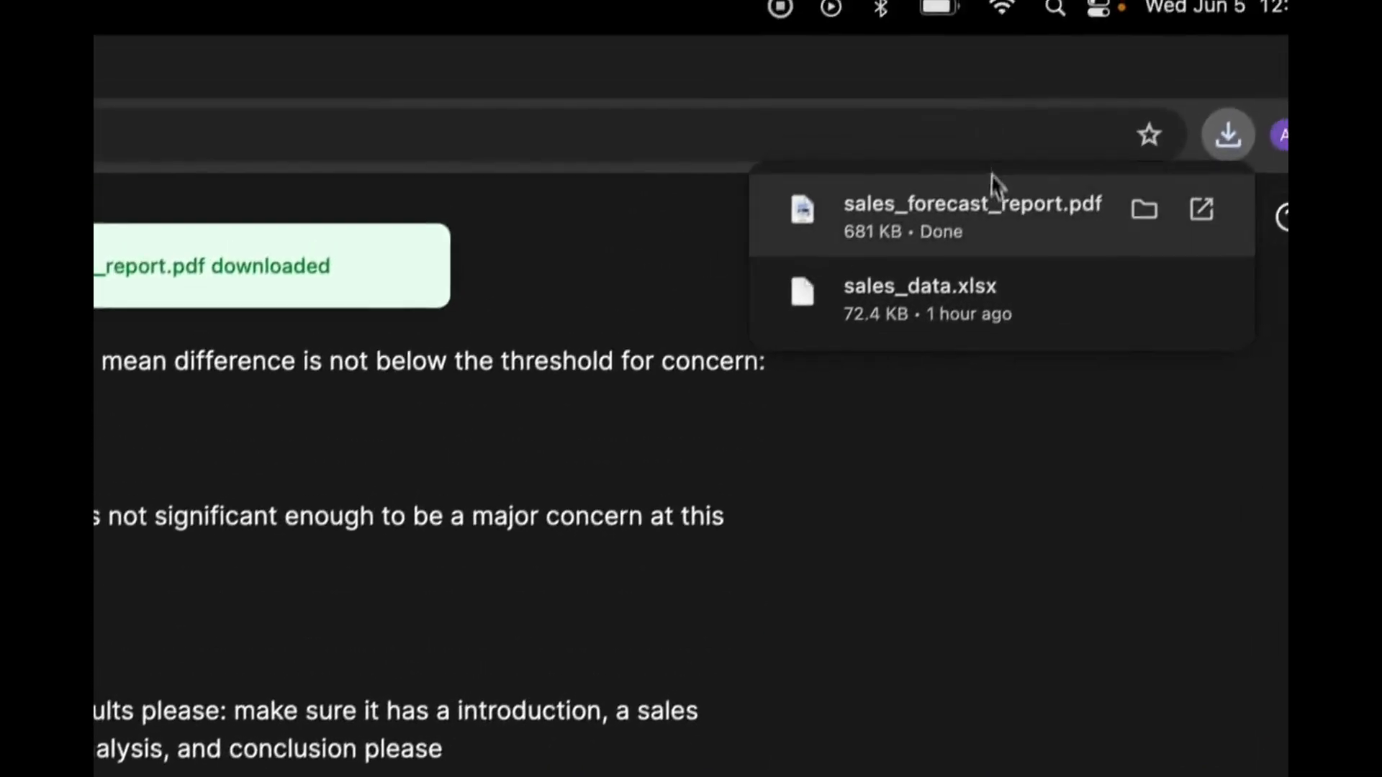
{"action": "left_click", "coordinate": [919, 236]}
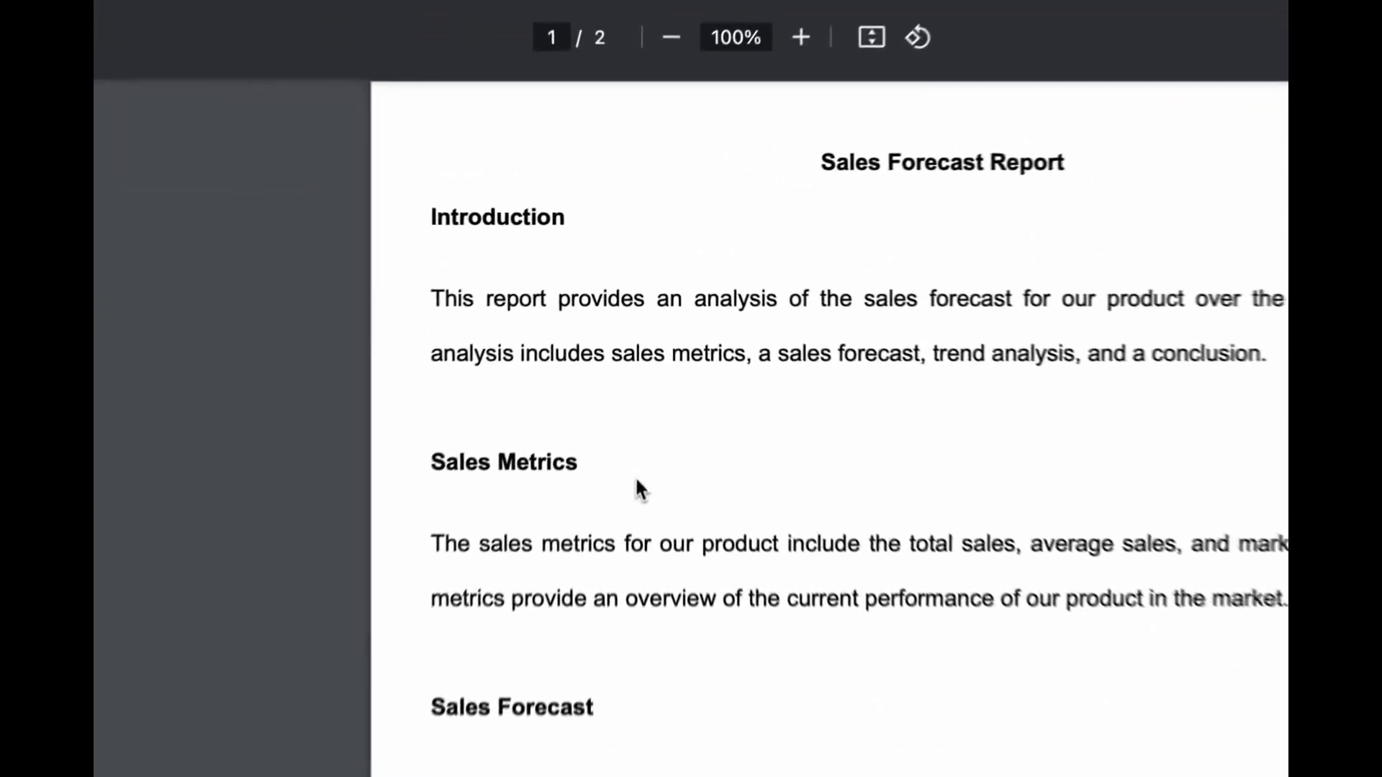
{"action": "scroll", "coordinate": [637, 486], "scroll_direction": "down", "scroll_amount": 3}
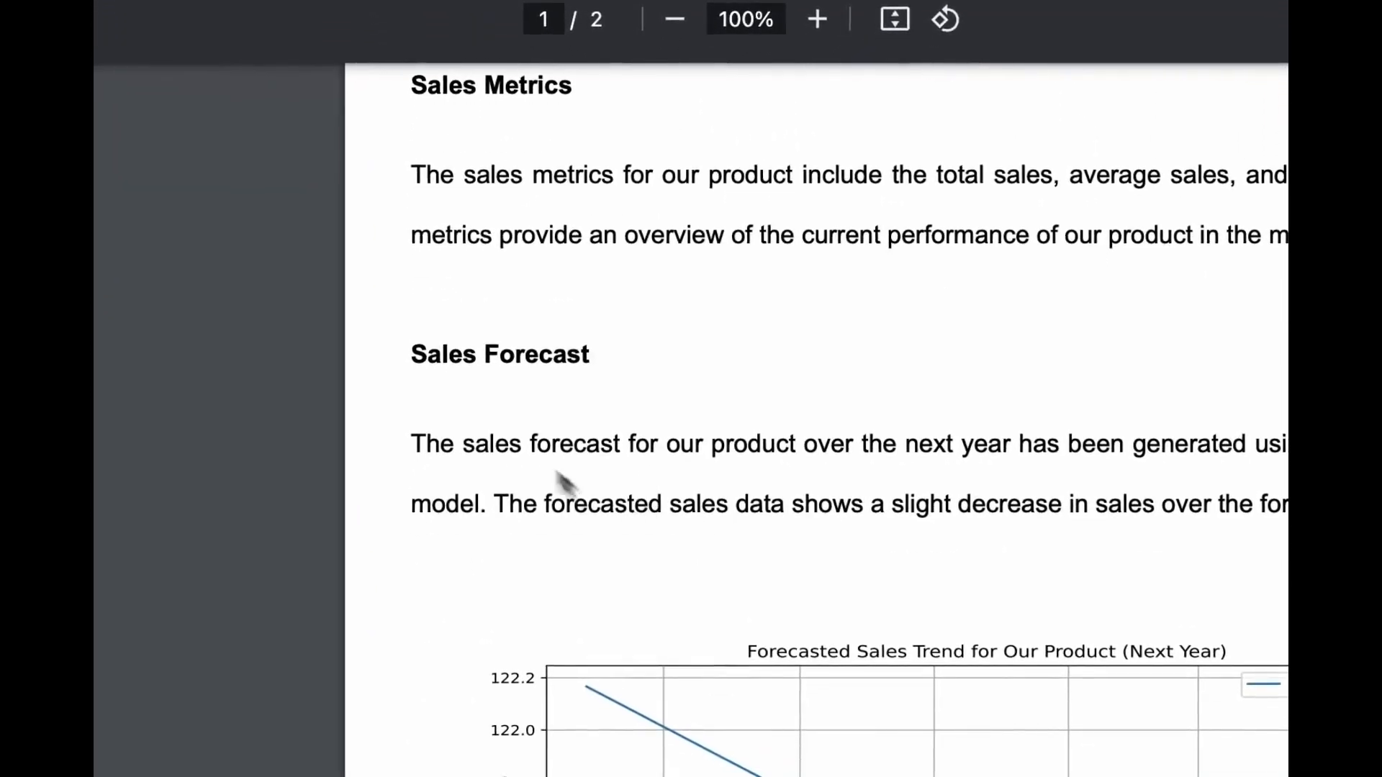
{"action": "scroll", "coordinate": [562, 480], "scroll_direction": "down", "scroll_amount": 5}
{"action": "scroll", "coordinate": [771, 378], "scroll_direction": "down", "scroll_amount": 5}
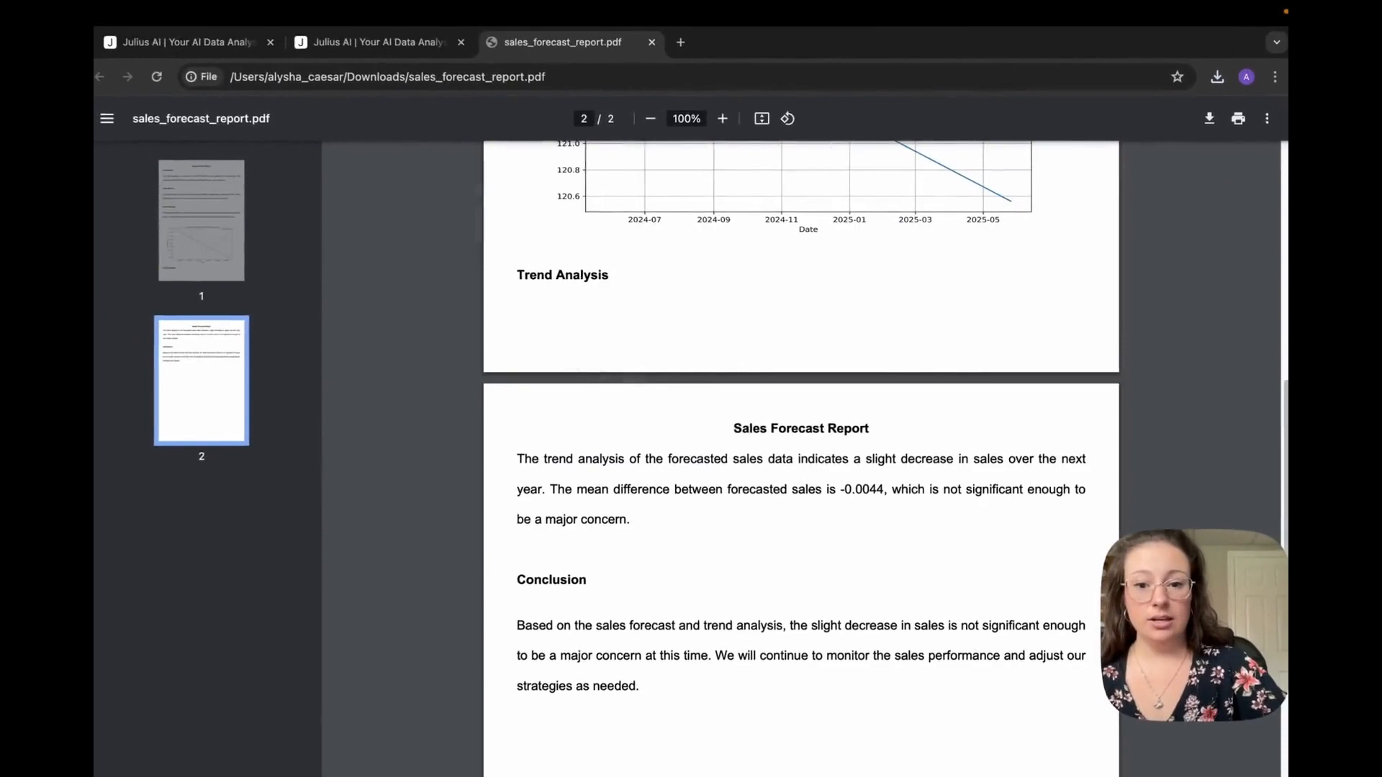
{"action": "scroll", "coordinate": [648, 508], "scroll_direction": "down", "scroll_amount": 5}
{"action": "scroll", "coordinate": [627, 572], "scroll_direction": "down", "scroll_amount": 3}
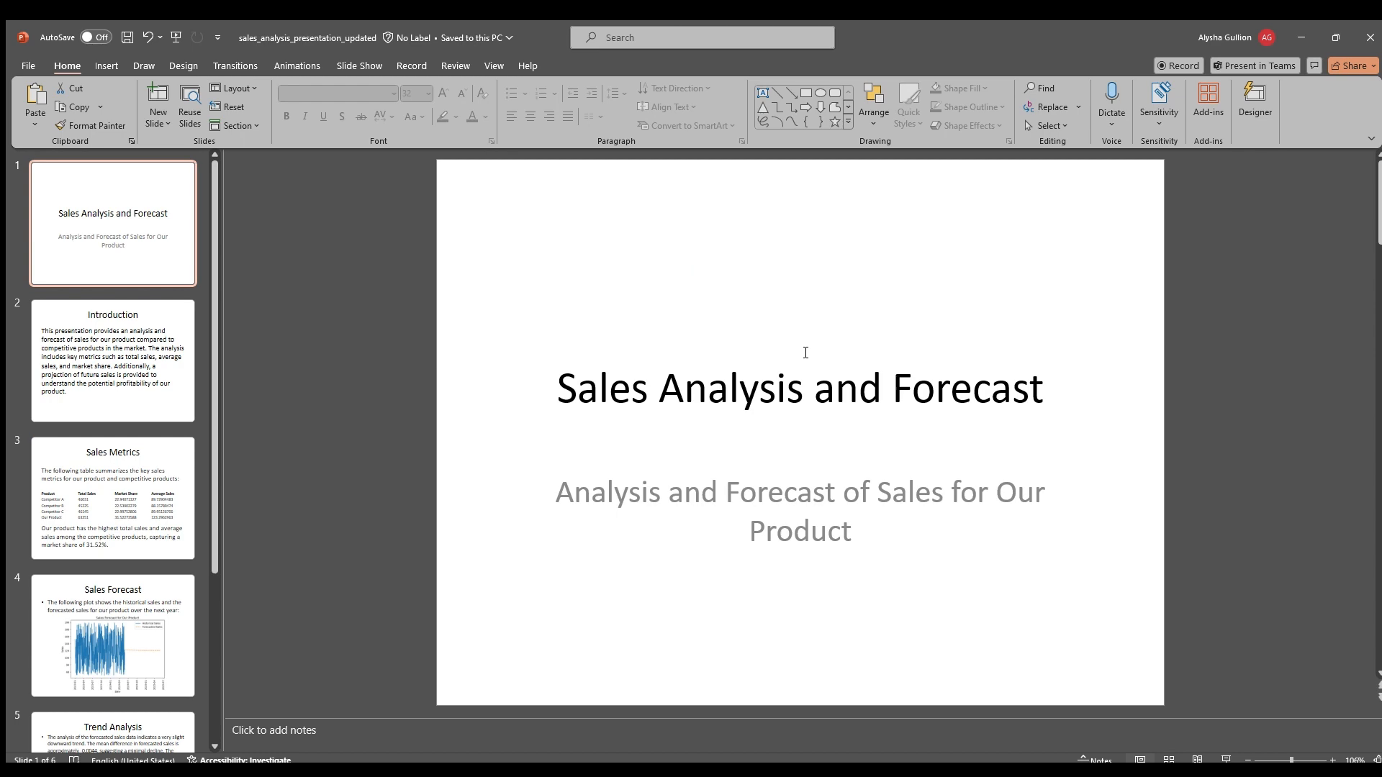
- Page through the presentation slides from the title to Trend Analysis
{"action": "key", "text": "Page_Down"}
{"action": "key", "text": "Page_Down"}
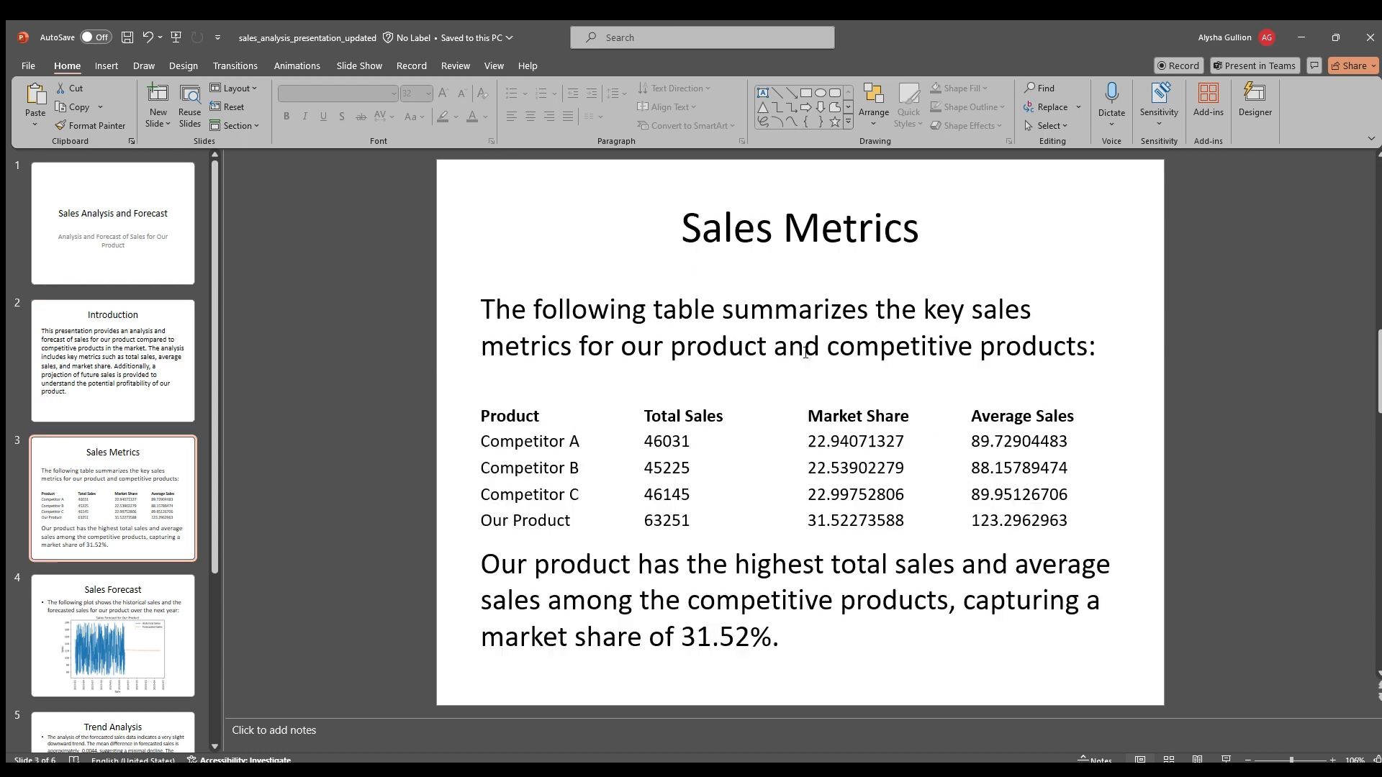
{"action": "key", "text": "Page_Down"}
{"action": "key", "text": "Page_Down"}
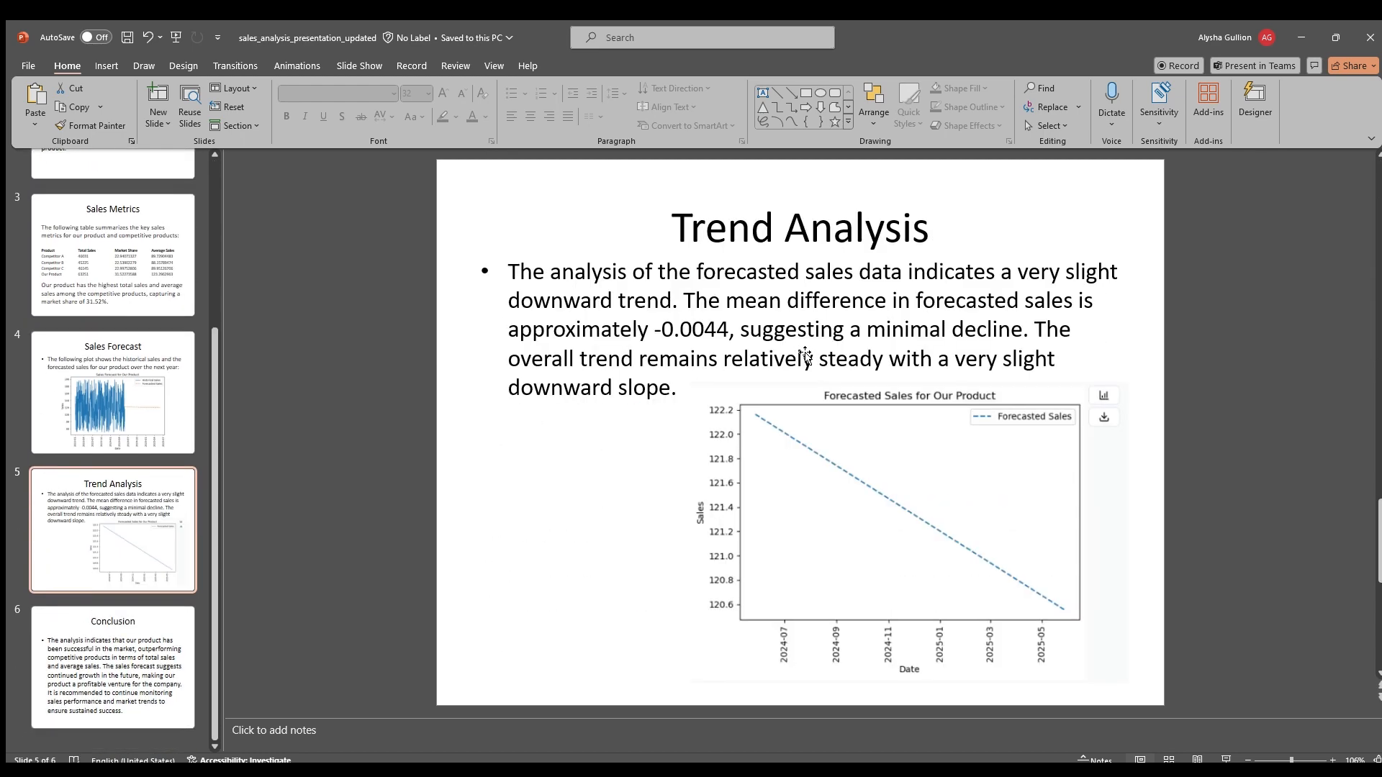
{"action": "key", "text": "Page_Down"}
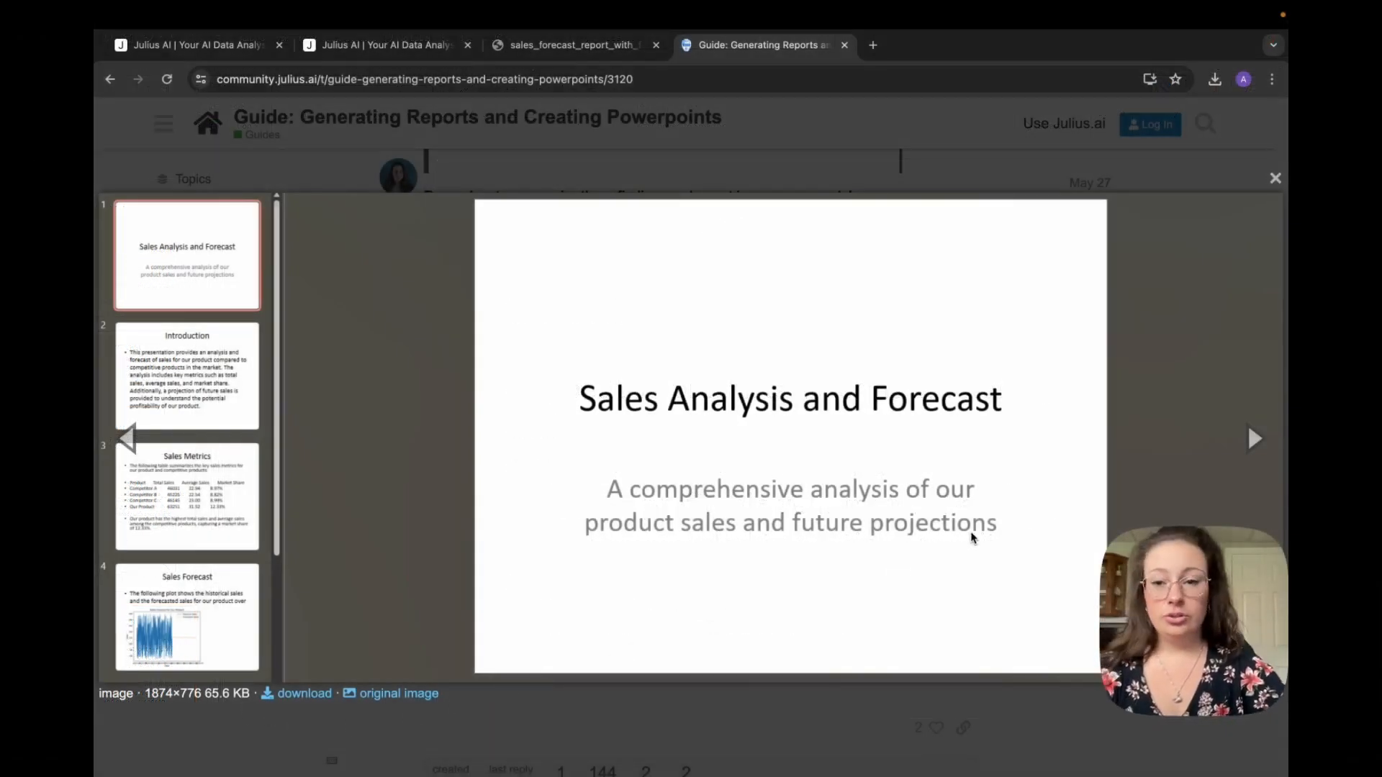
- Switch back to the Julius AI chat tab
{"action": "key", "text": "ctrl+2"}
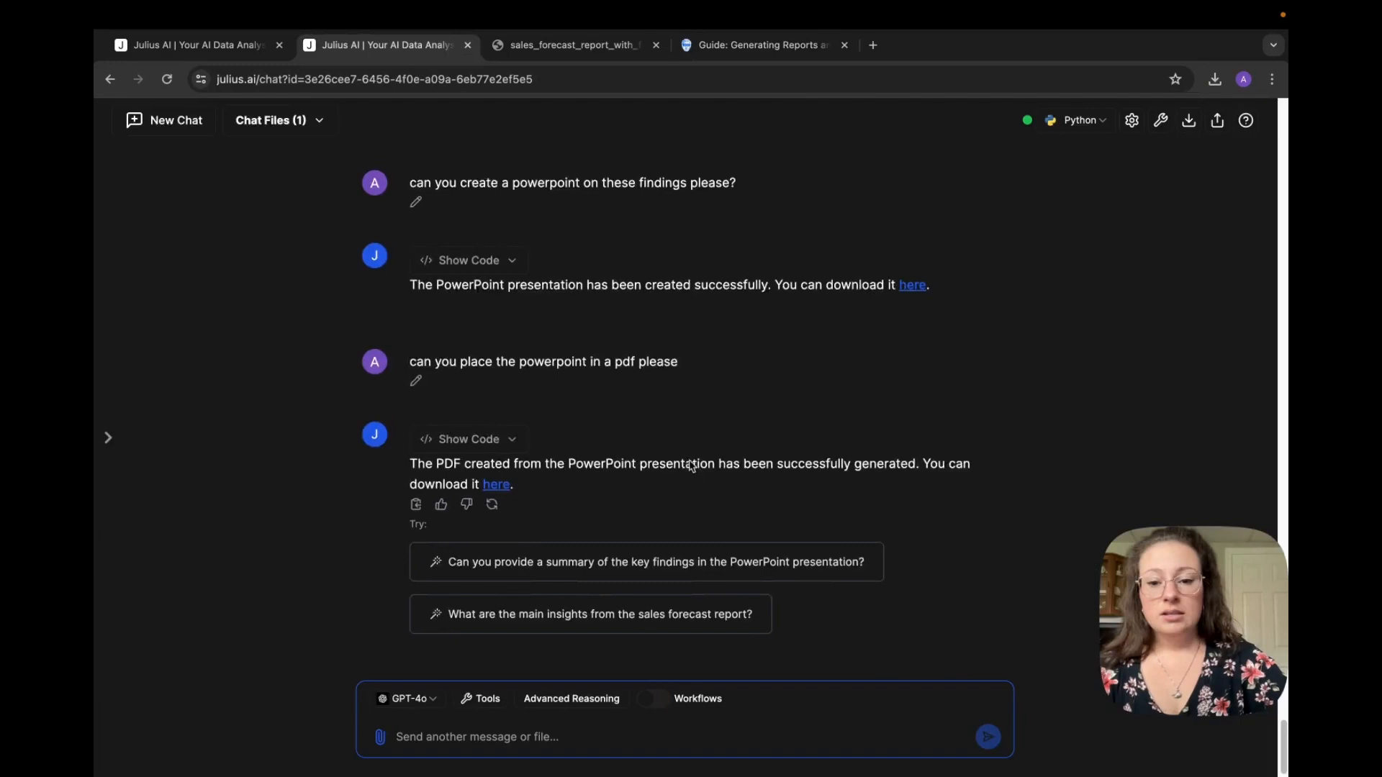
{"action": "scroll", "coordinate": [688, 462], "scroll_direction": "up", "scroll_amount": 5}
{"action": "scroll", "coordinate": [688, 462], "scroll_direction": "up", "scroll_amount": 3}
{"action": "scroll", "coordinate": [690, 463], "scroll_direction": "down", "scroll_amount": 1}
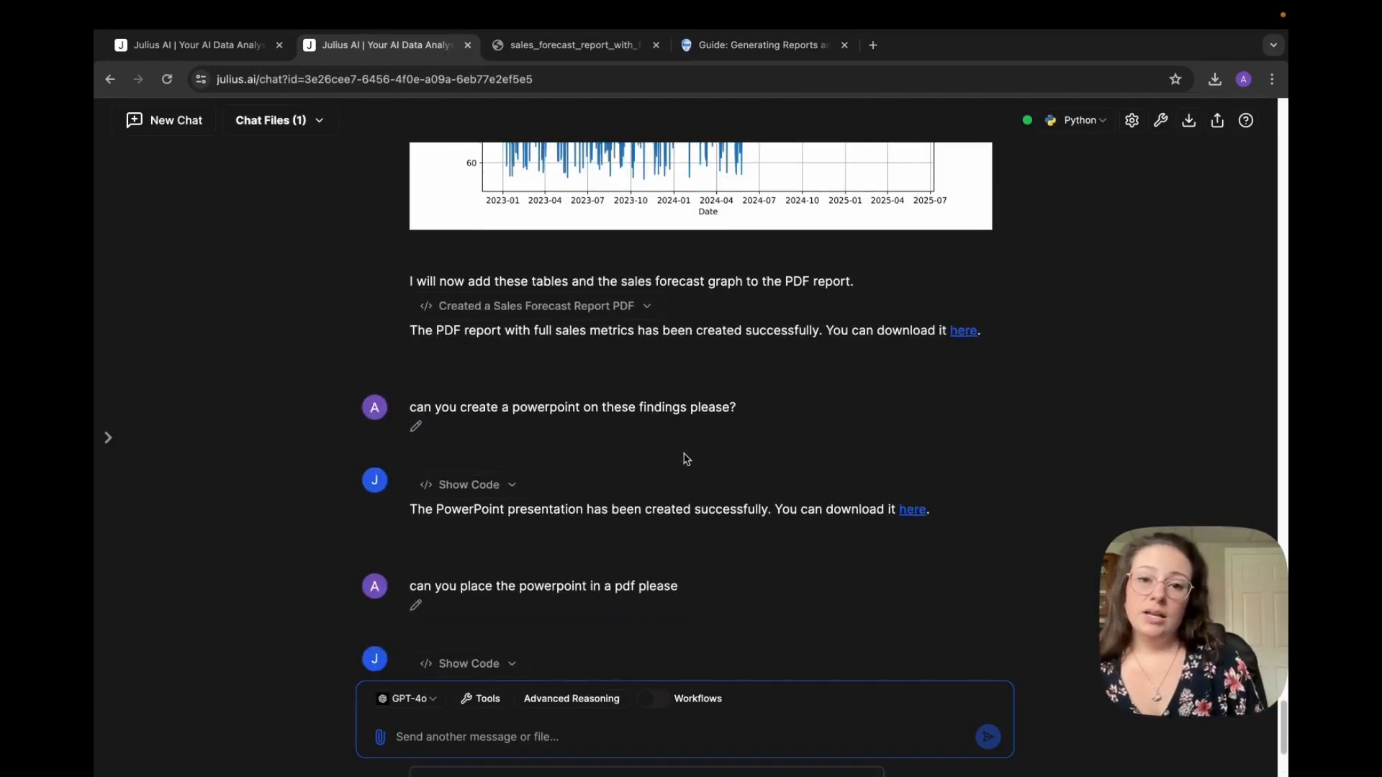